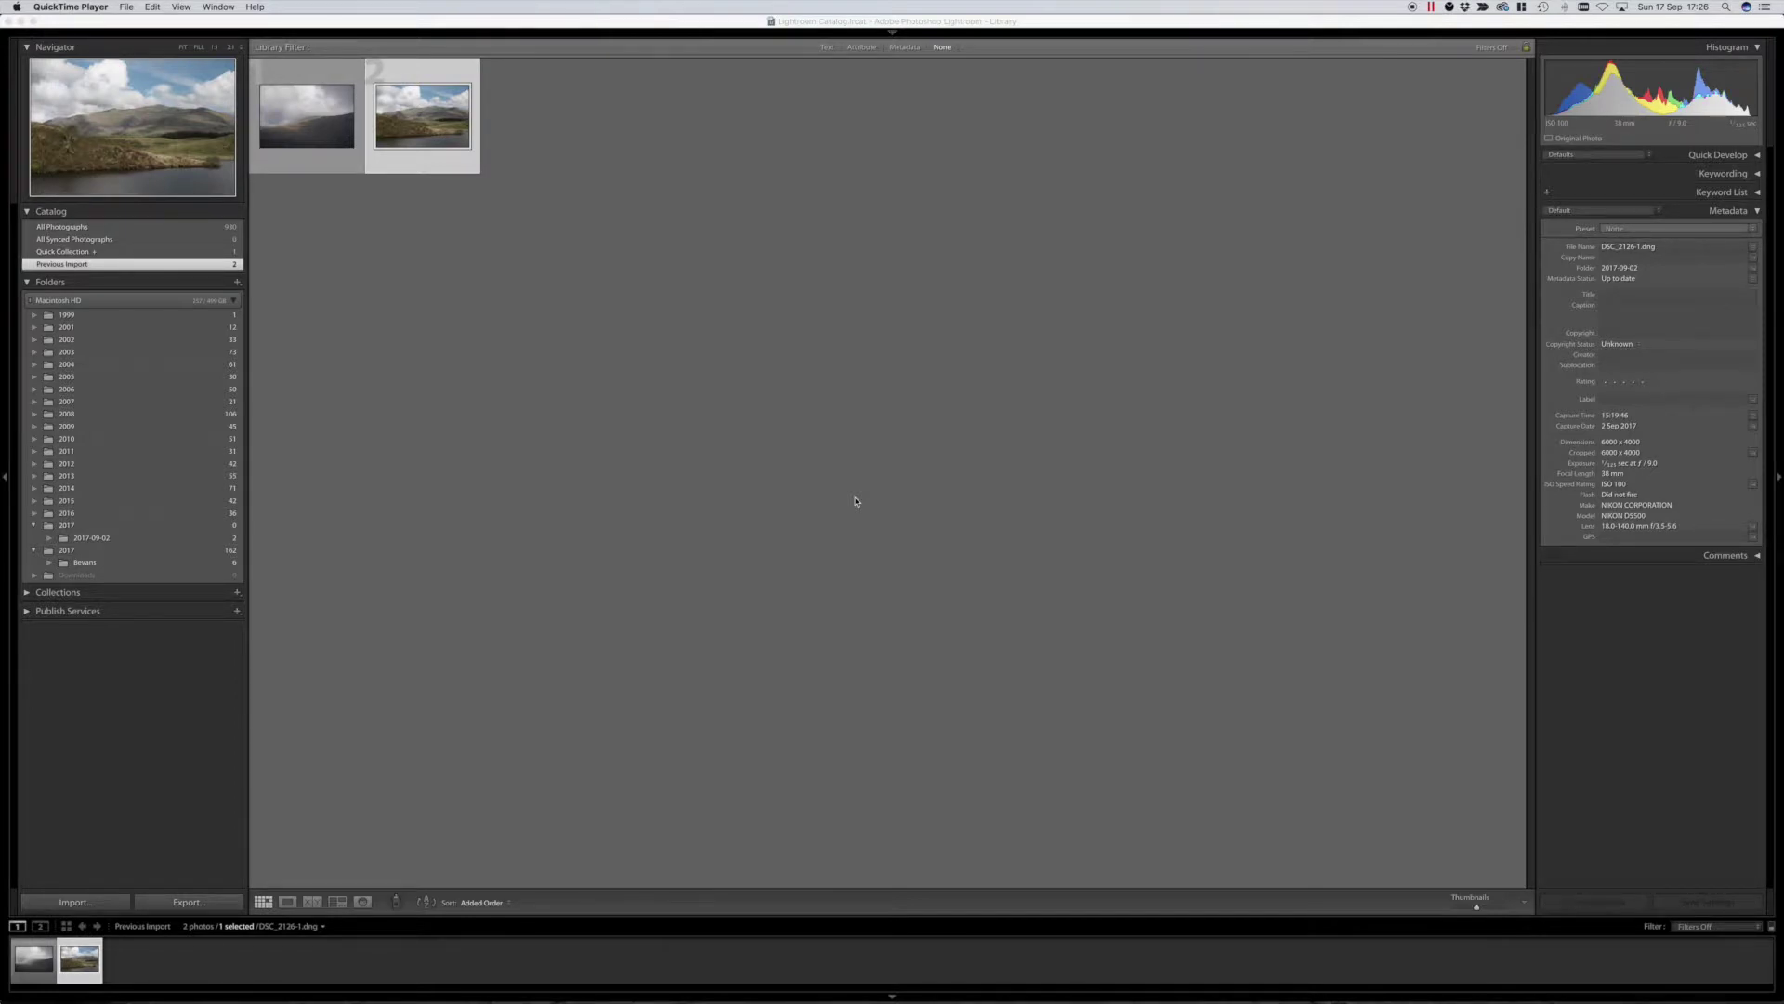
# Open the mountain lake photo DSC_2126-1.dng in the Develop module and apply the Standard 1 user preset.
pyautogui.click(856, 501)
pyautogui.press('e')
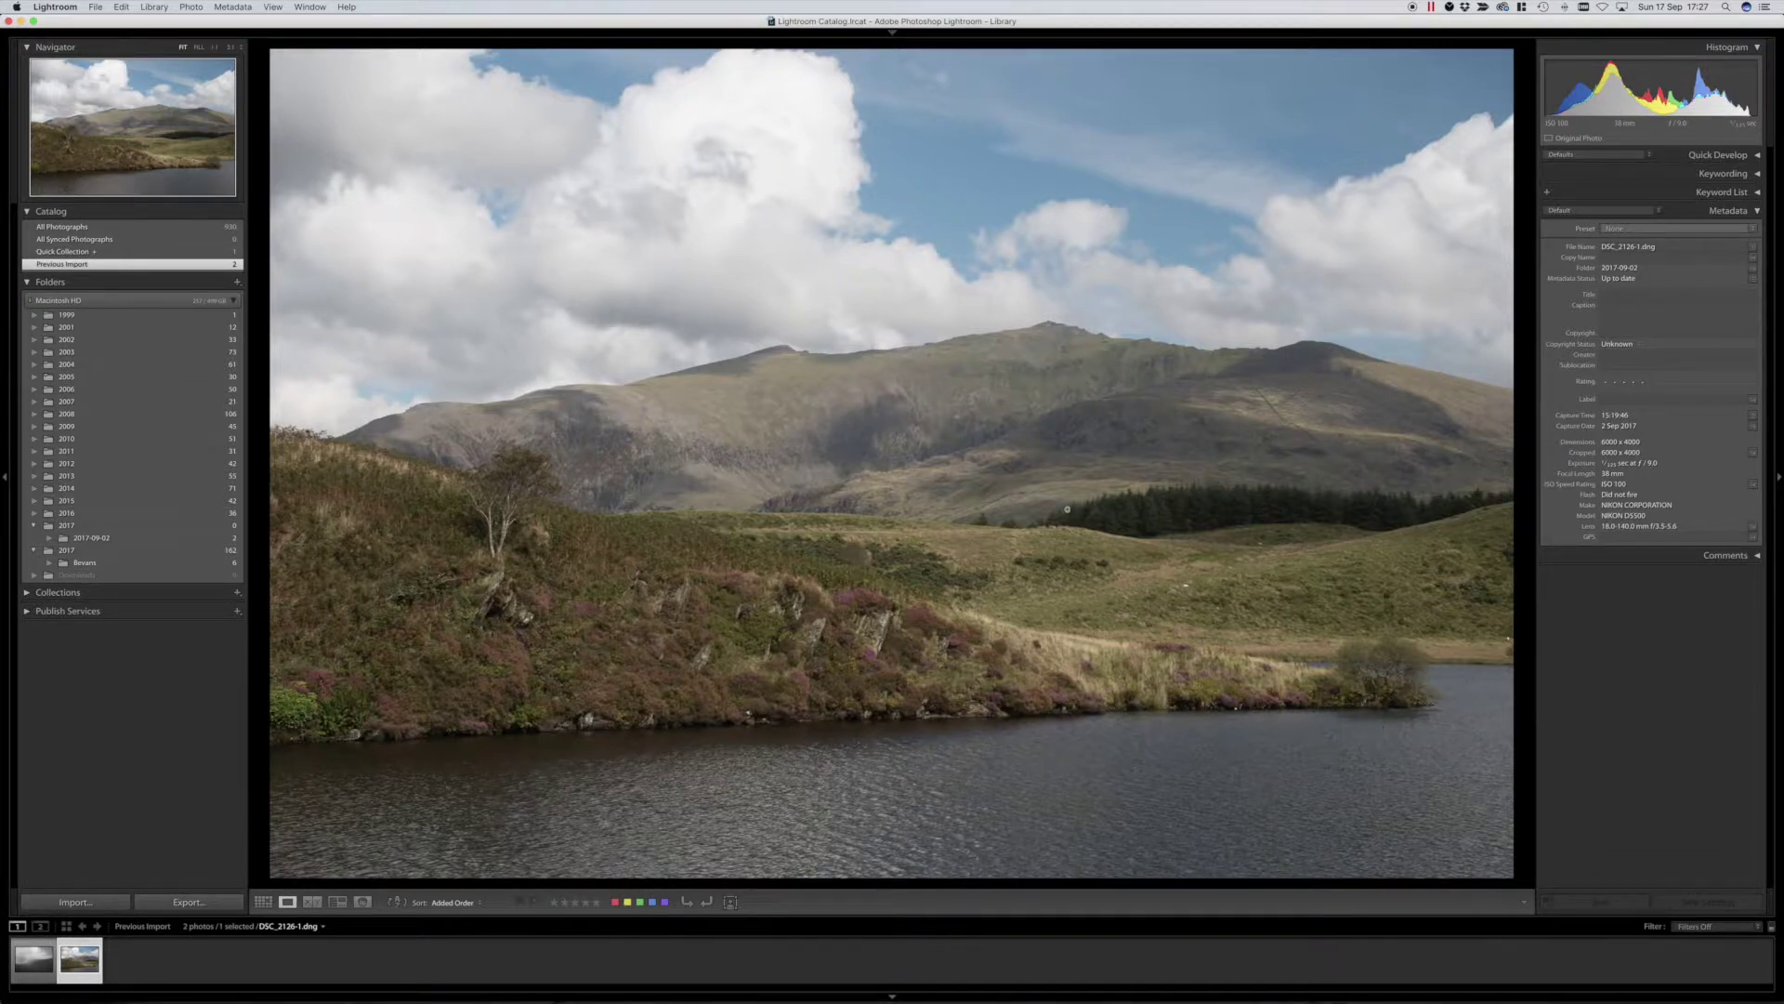
pyautogui.press('d')
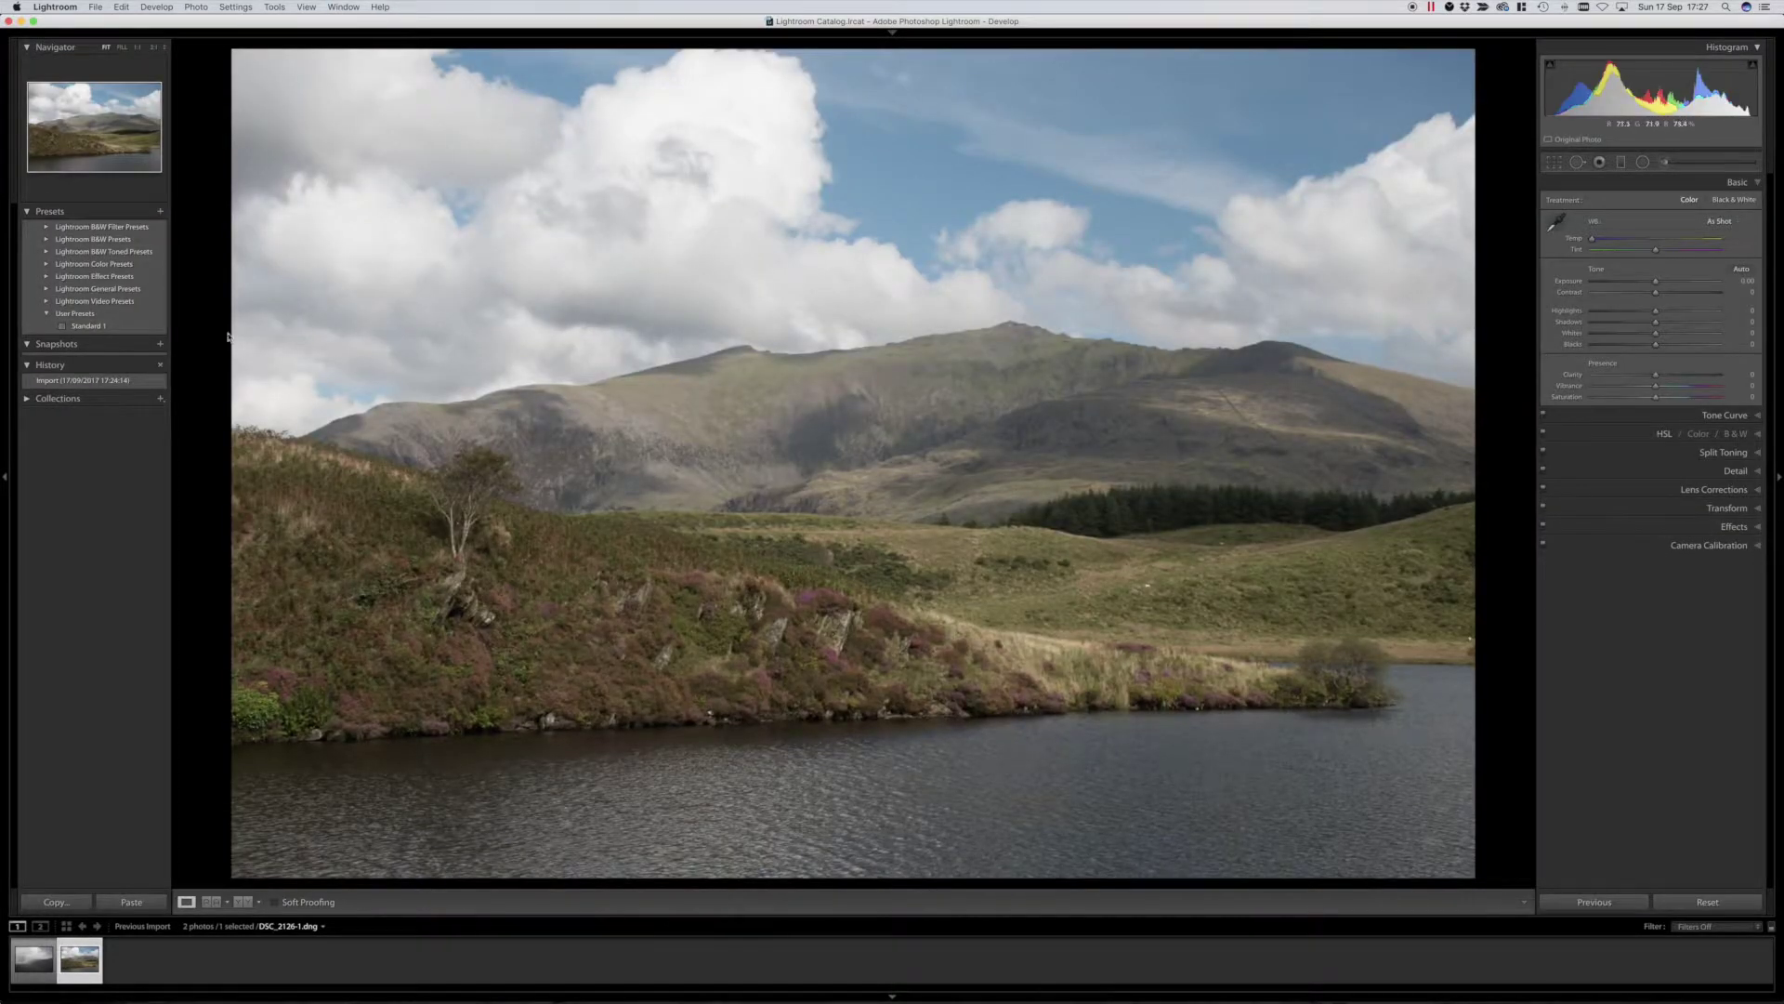
pyautogui.click(103, 328)
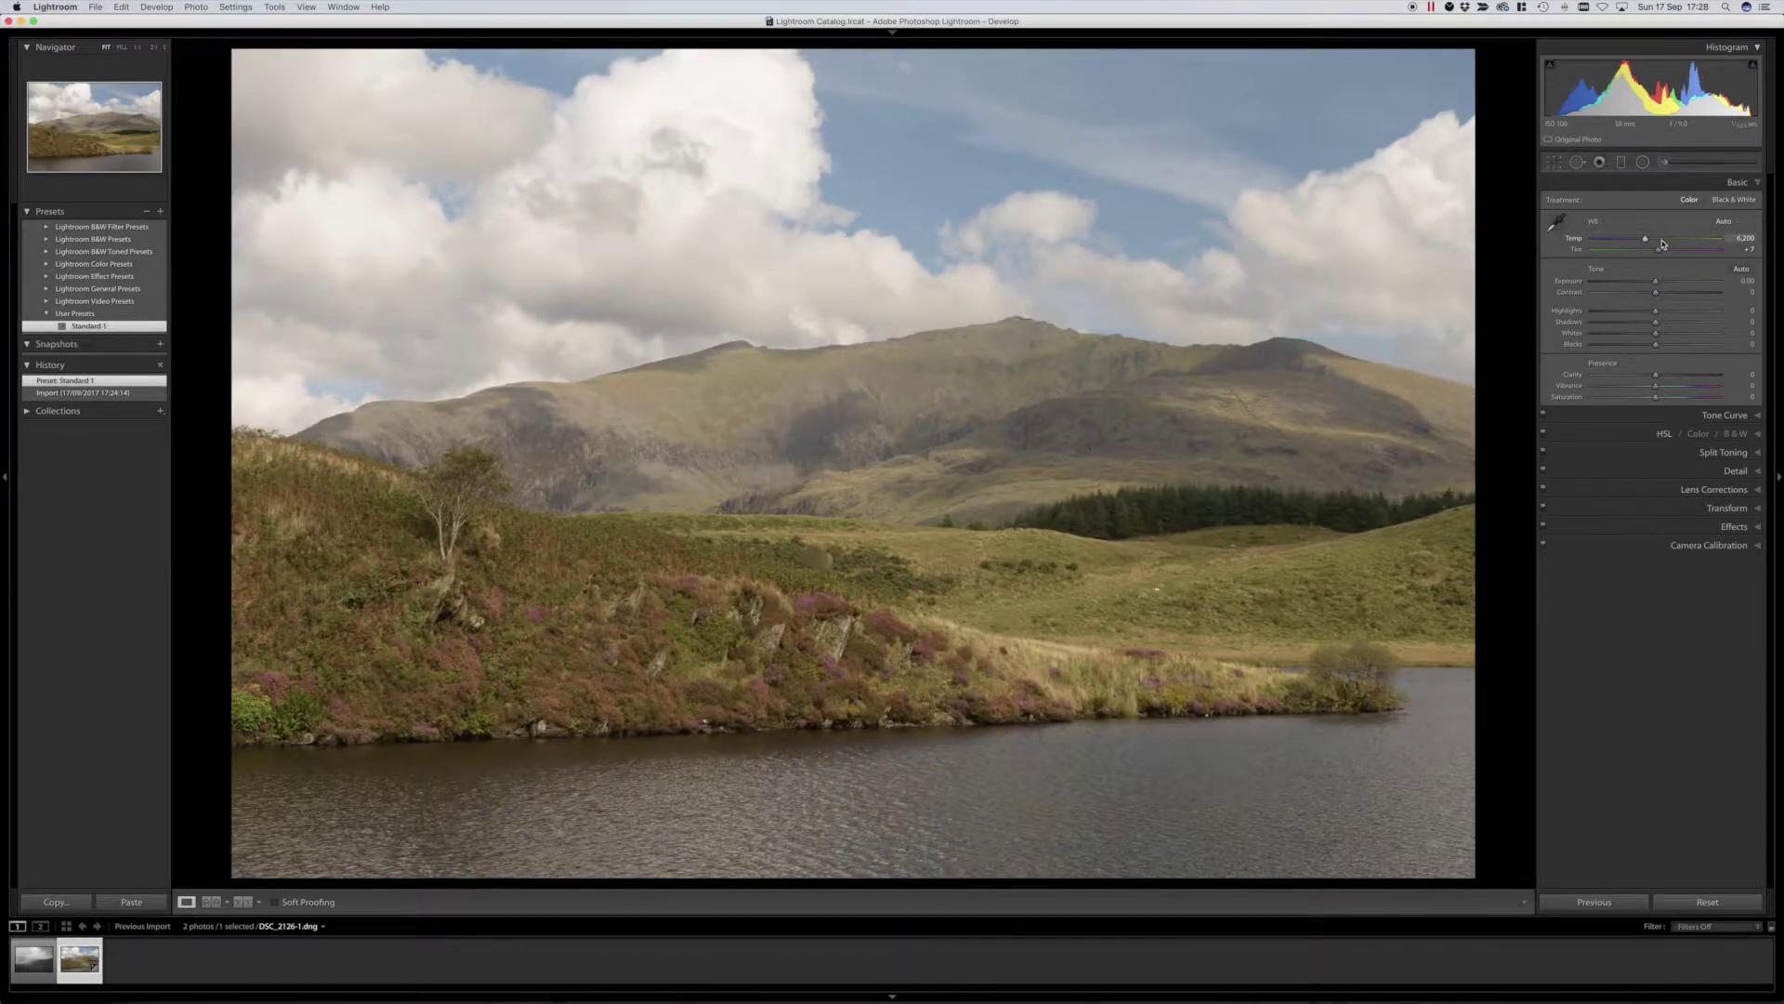
# Straighten the photo by 0.14 degrees and crop it in from the upper-right and lower-left corners, keeping the original aspect ratio.
pyautogui.click(1554, 164)
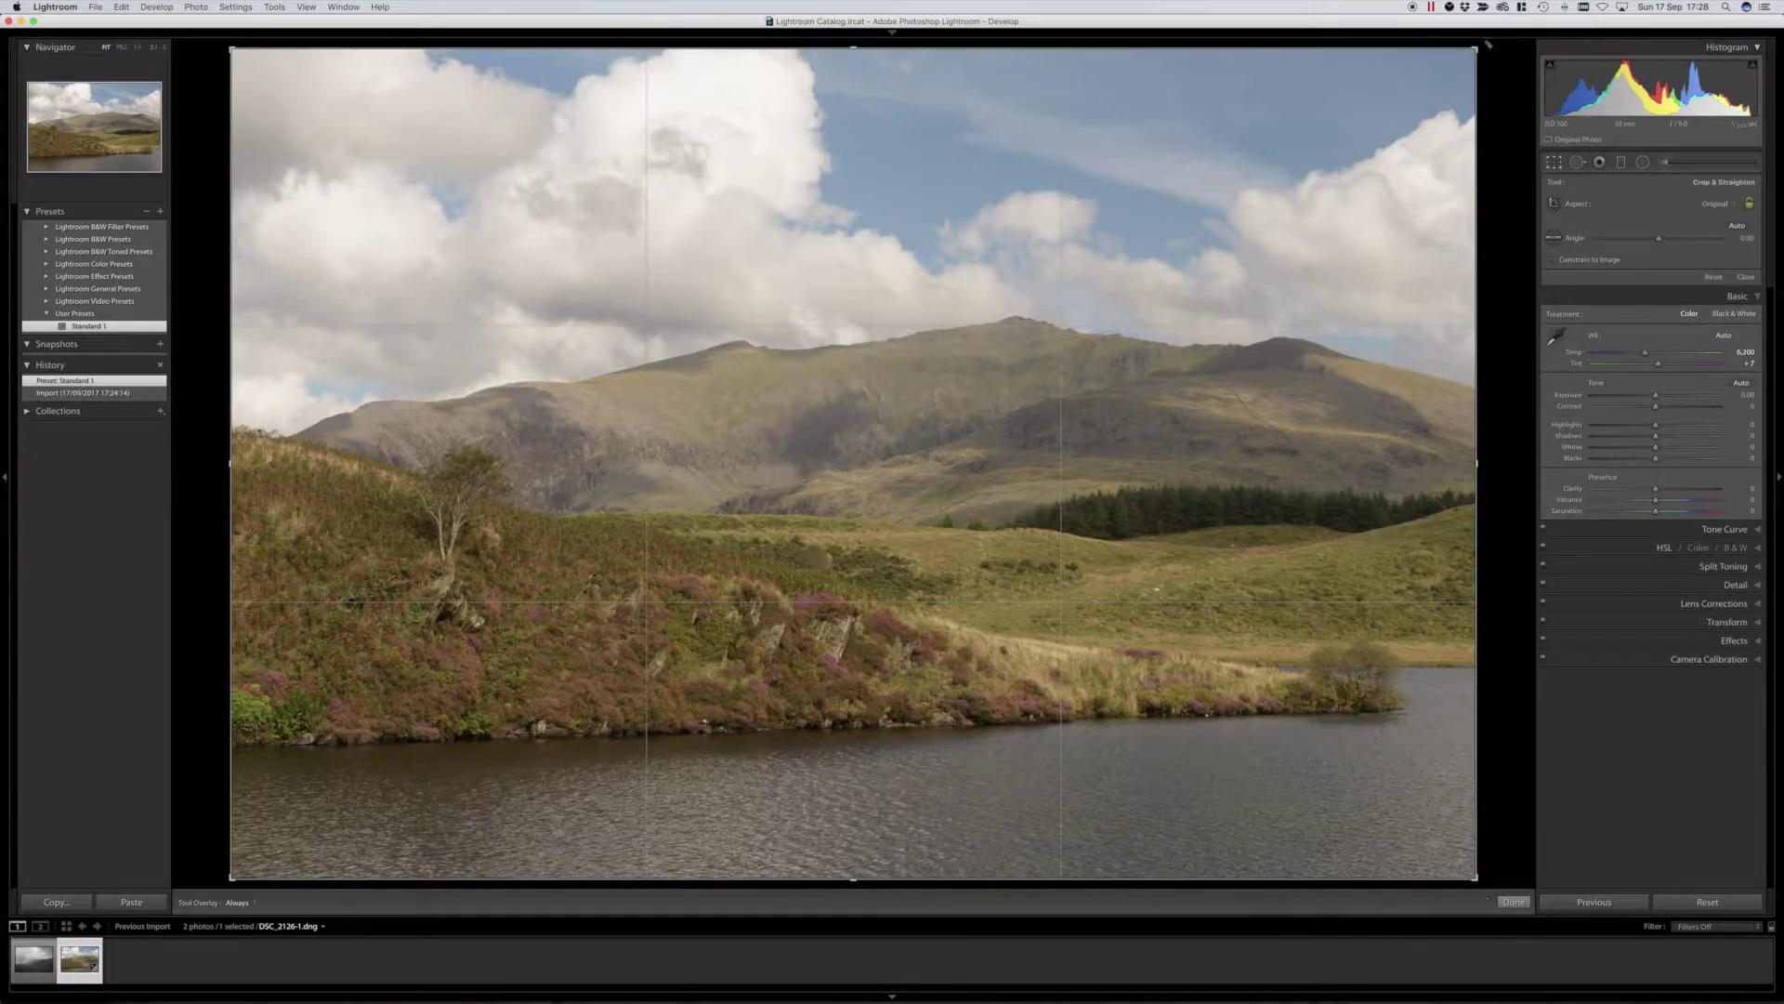
pyautogui.moveTo(1487, 45); pyautogui.dragTo(1447, 65)
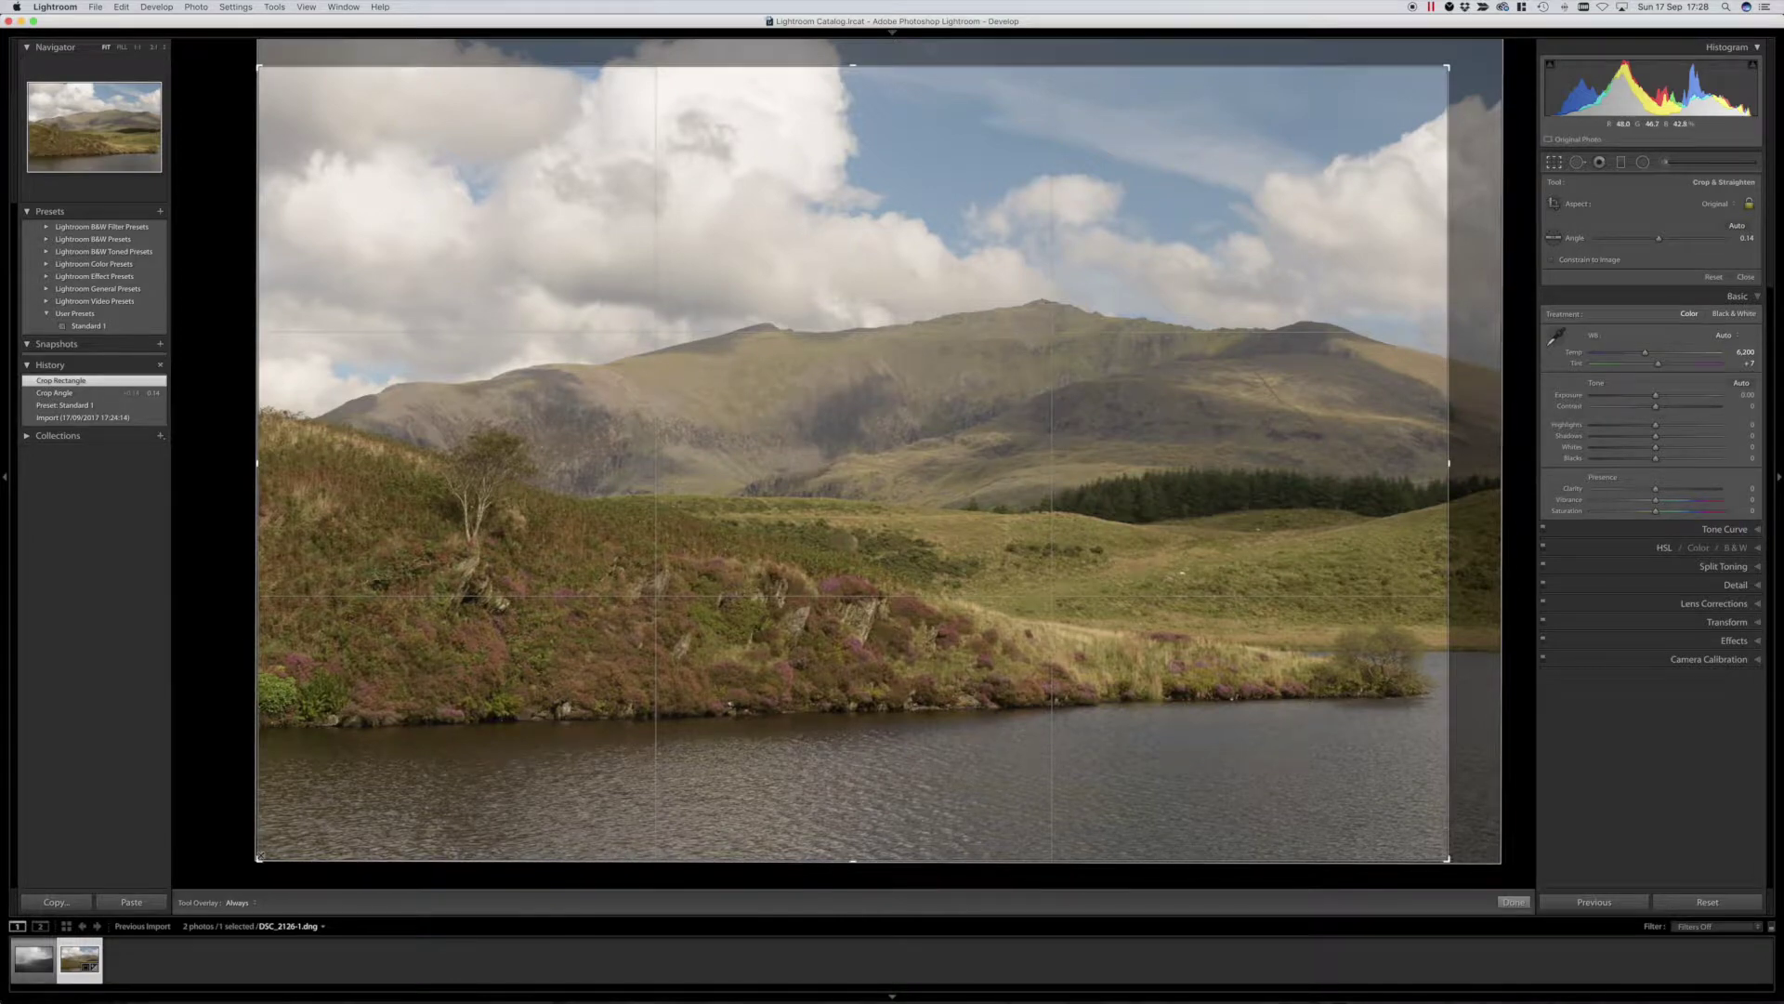
pyautogui.moveTo(258, 860); pyautogui.dragTo(295, 816)
pyautogui.press('Return')
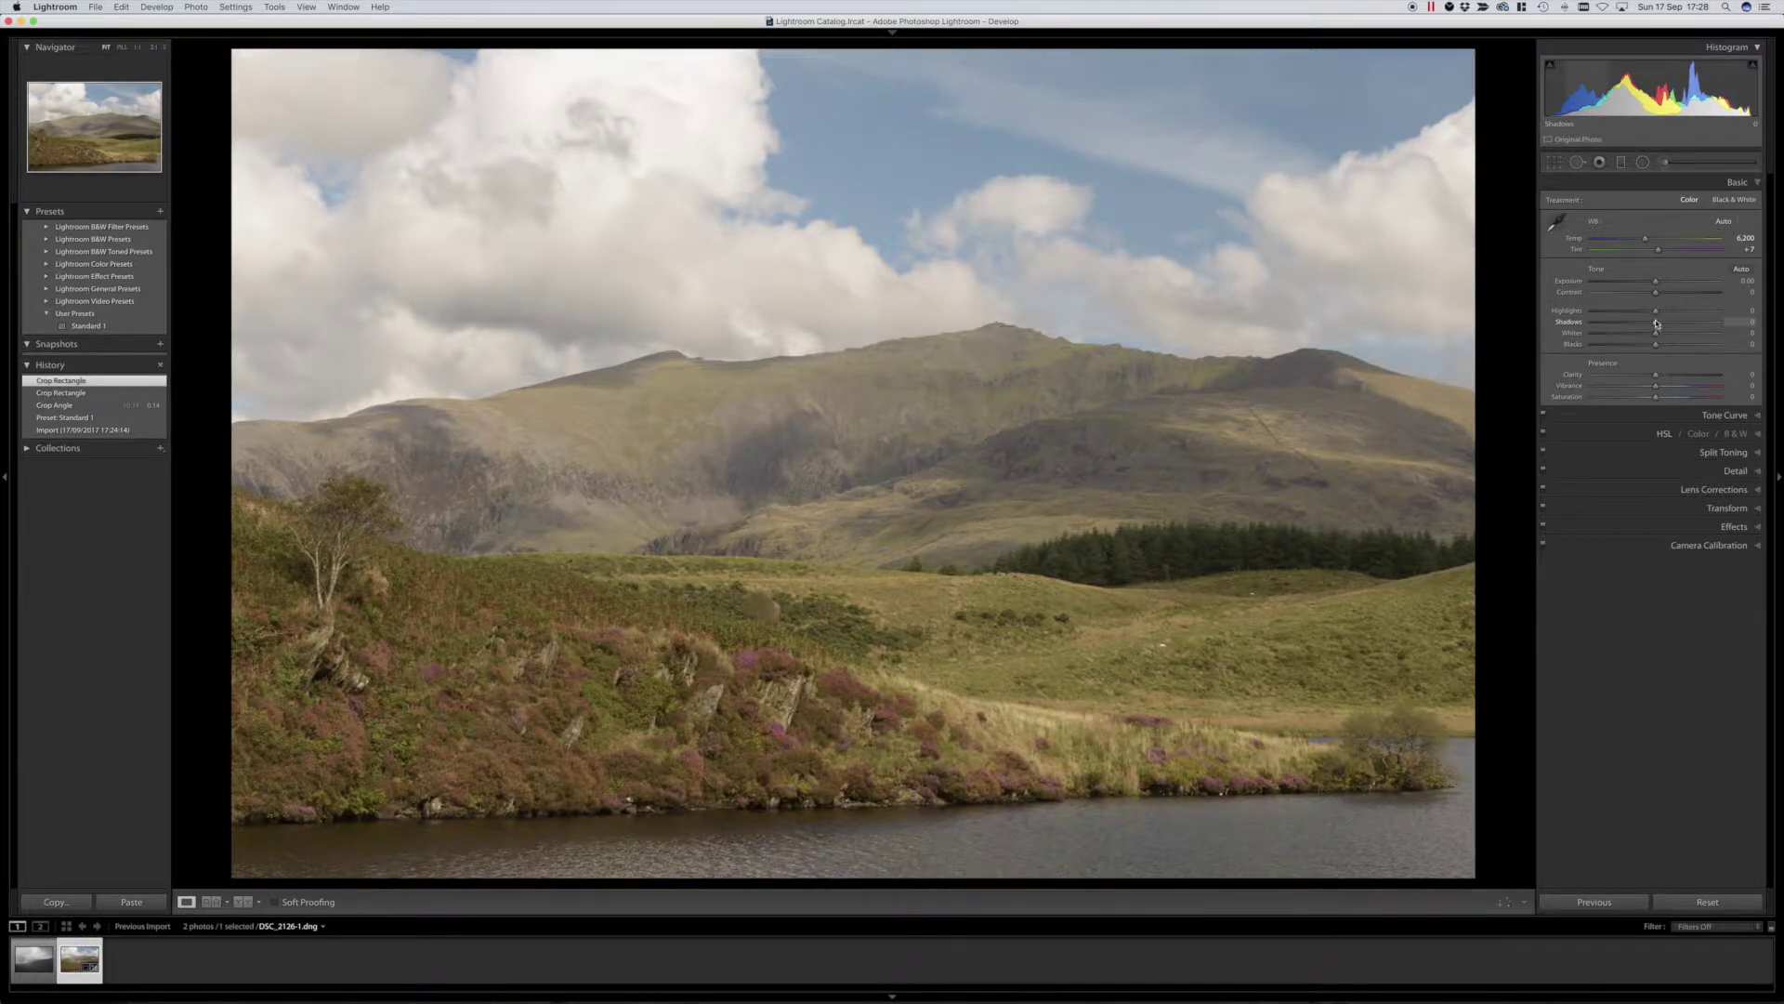
# Set Highlights to -81, Shadows to +58, Whites to +38, Blacks to -33, Vibrance to +26 and Saturation to -13.
pyautogui.moveTo(1622, 317); pyautogui.dragTo(1606, 314)
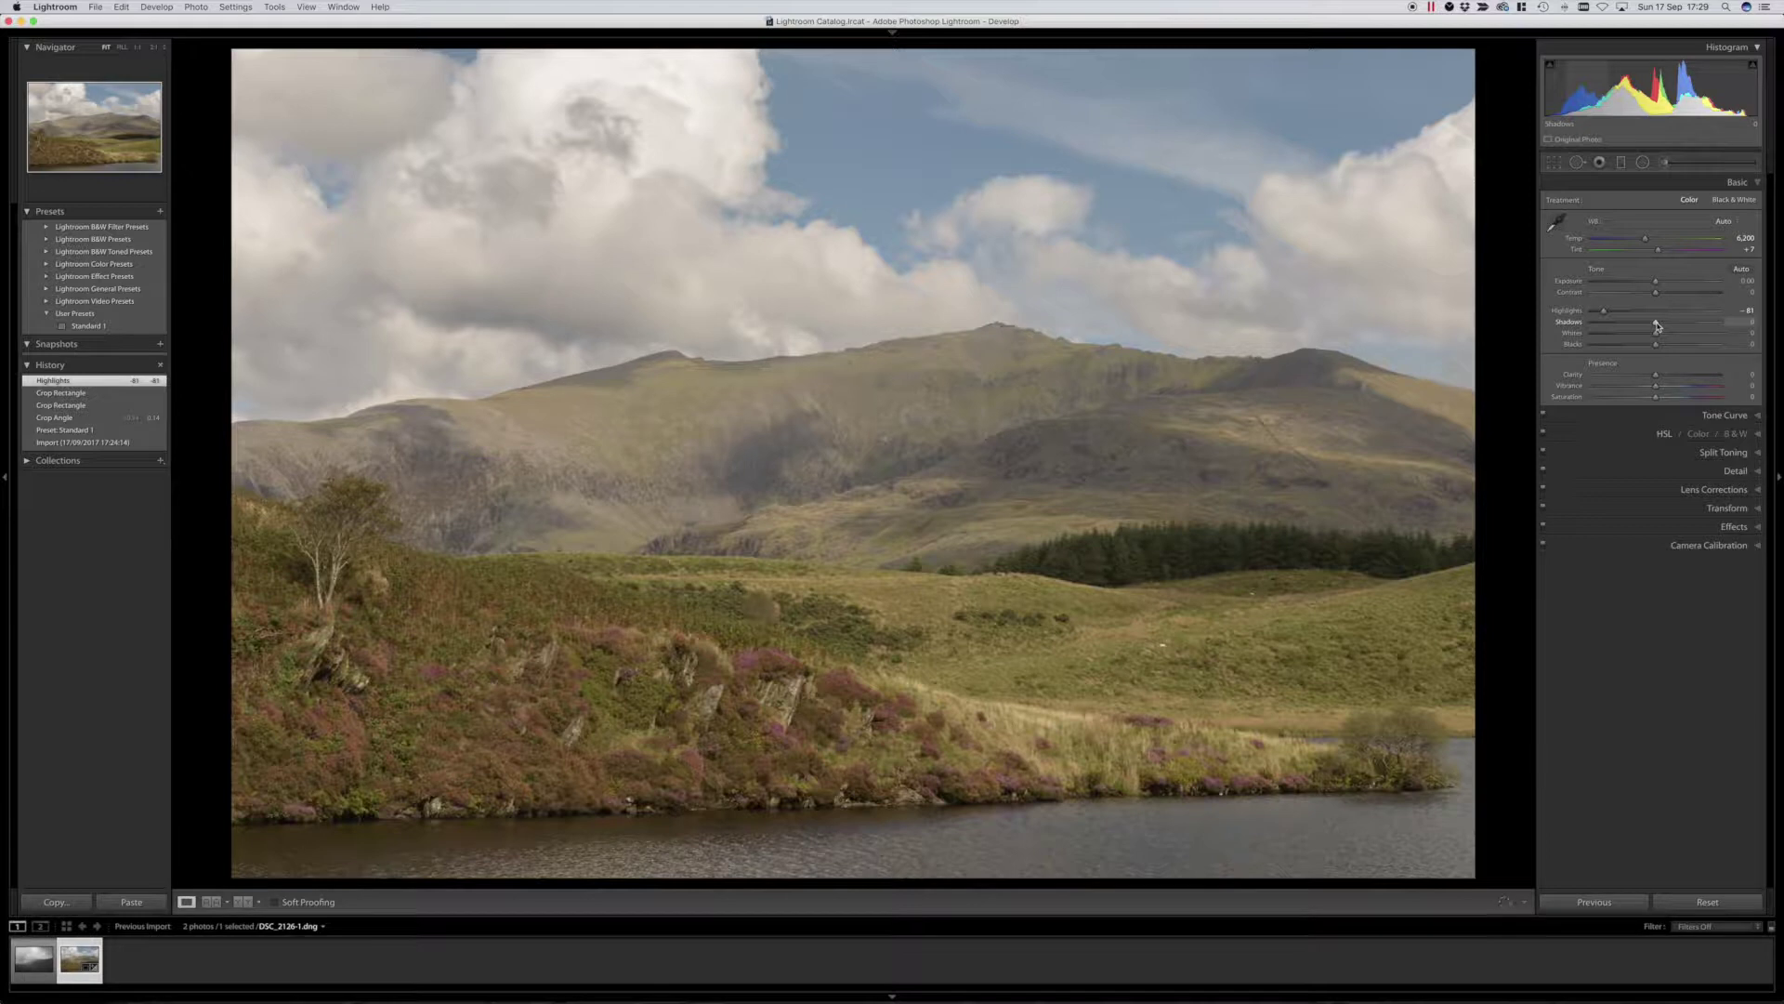
pyautogui.moveTo(1657, 324); pyautogui.dragTo(1694, 327)
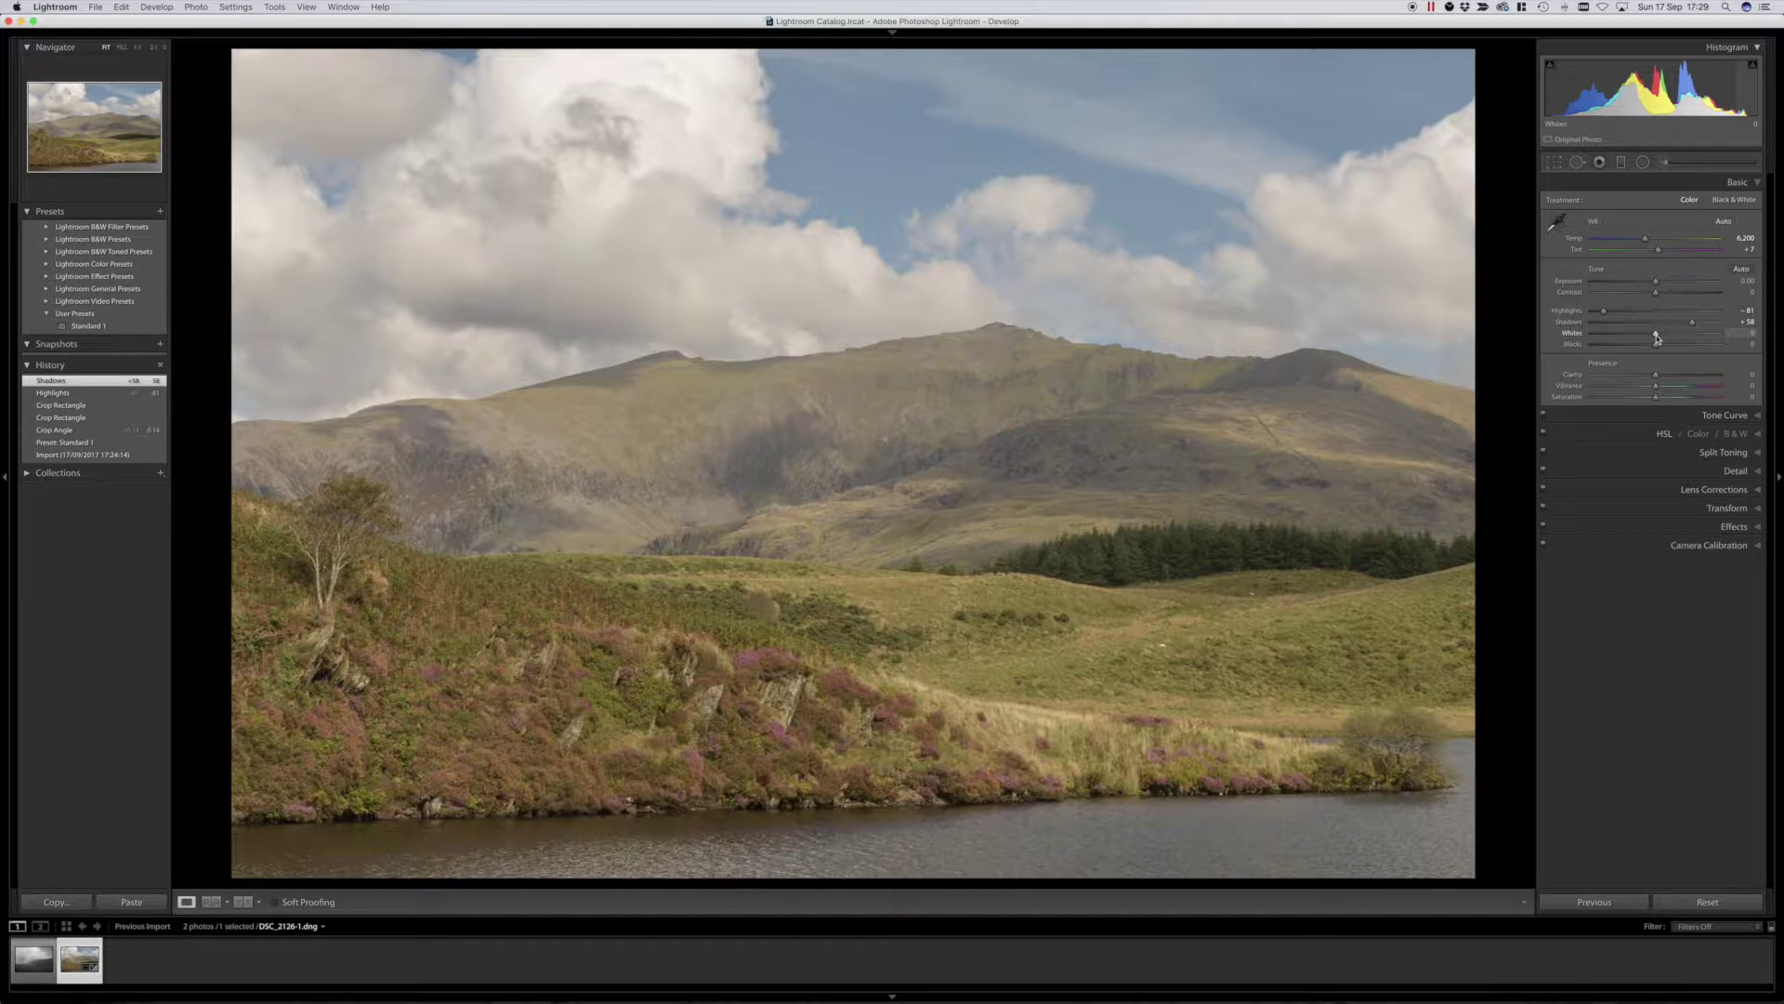
pyautogui.moveTo(1657, 335)
pyautogui.mouseDown()
pyautogui.moveTo(1682, 336)
pyautogui.moveTo(1635, 346)
pyautogui.mouseUp()
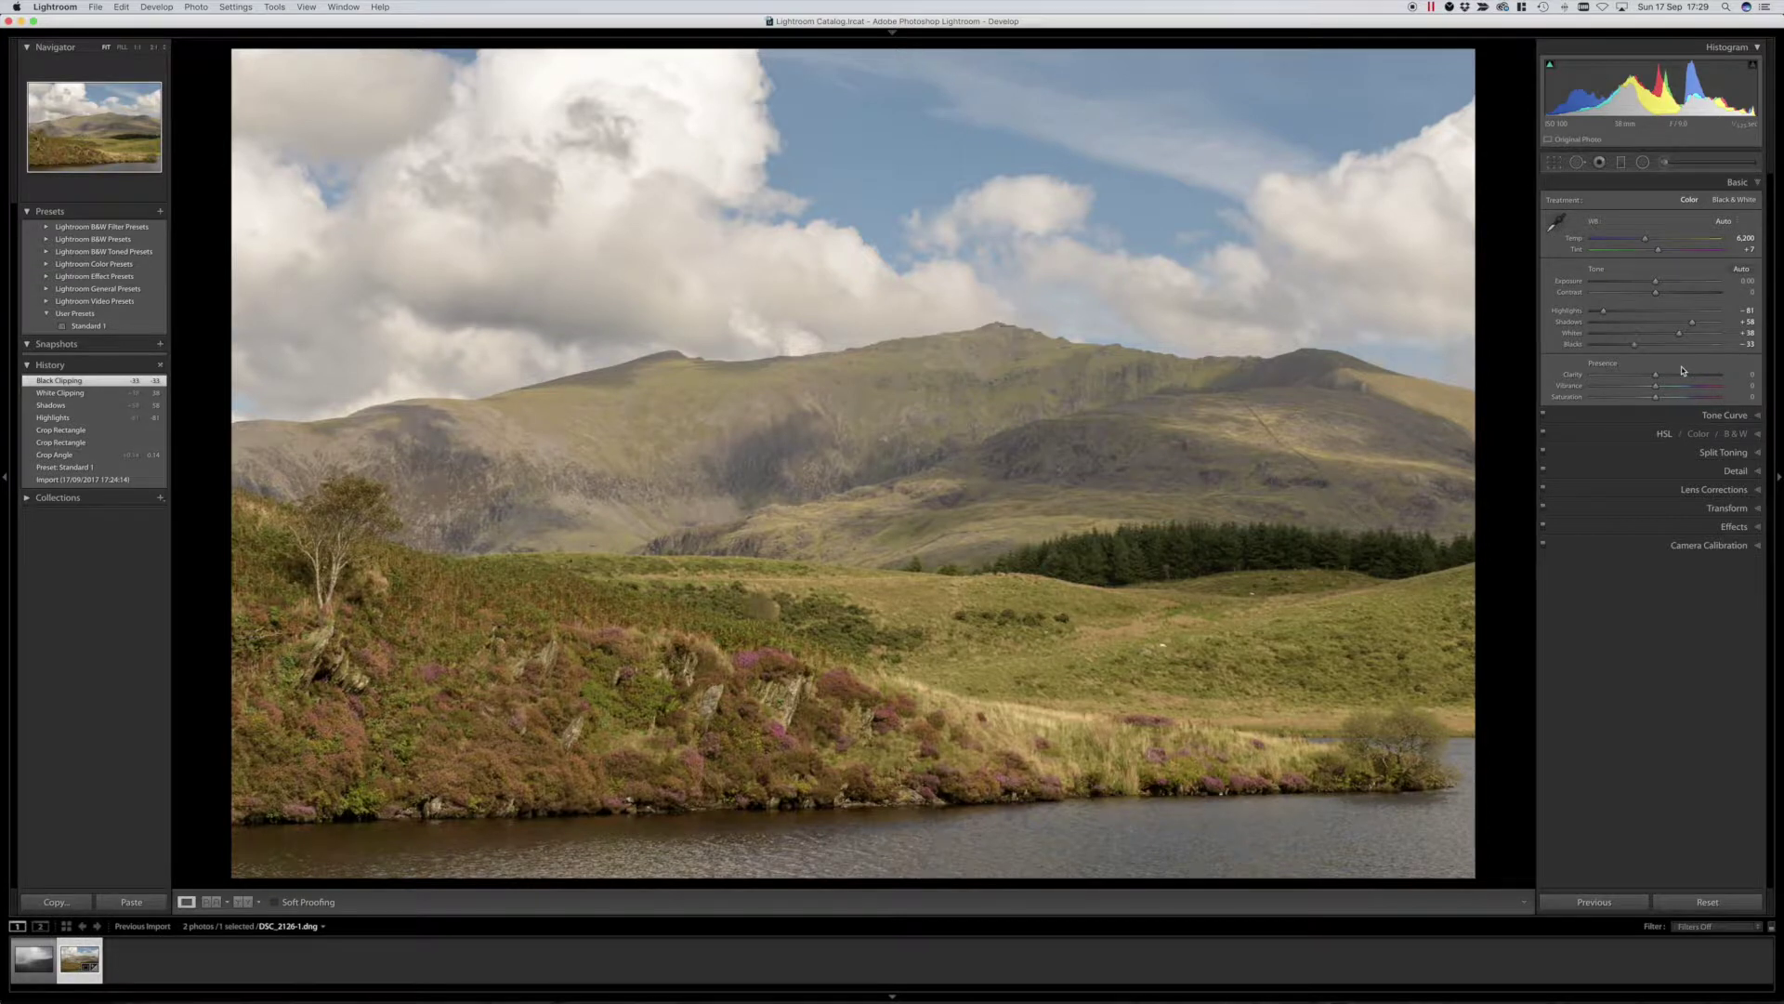
pyautogui.moveTo(1656, 388); pyautogui.dragTo(1673, 389)
pyautogui.moveTo(1673, 390); pyautogui.dragTo(1650, 399)
# Add a horizontal graduated filter that darkens the sky and mountains, centred on the lower mountain slopes.
pyautogui.press('m')
pyautogui.moveTo(920, 388); pyautogui.dragTo(898, 597)
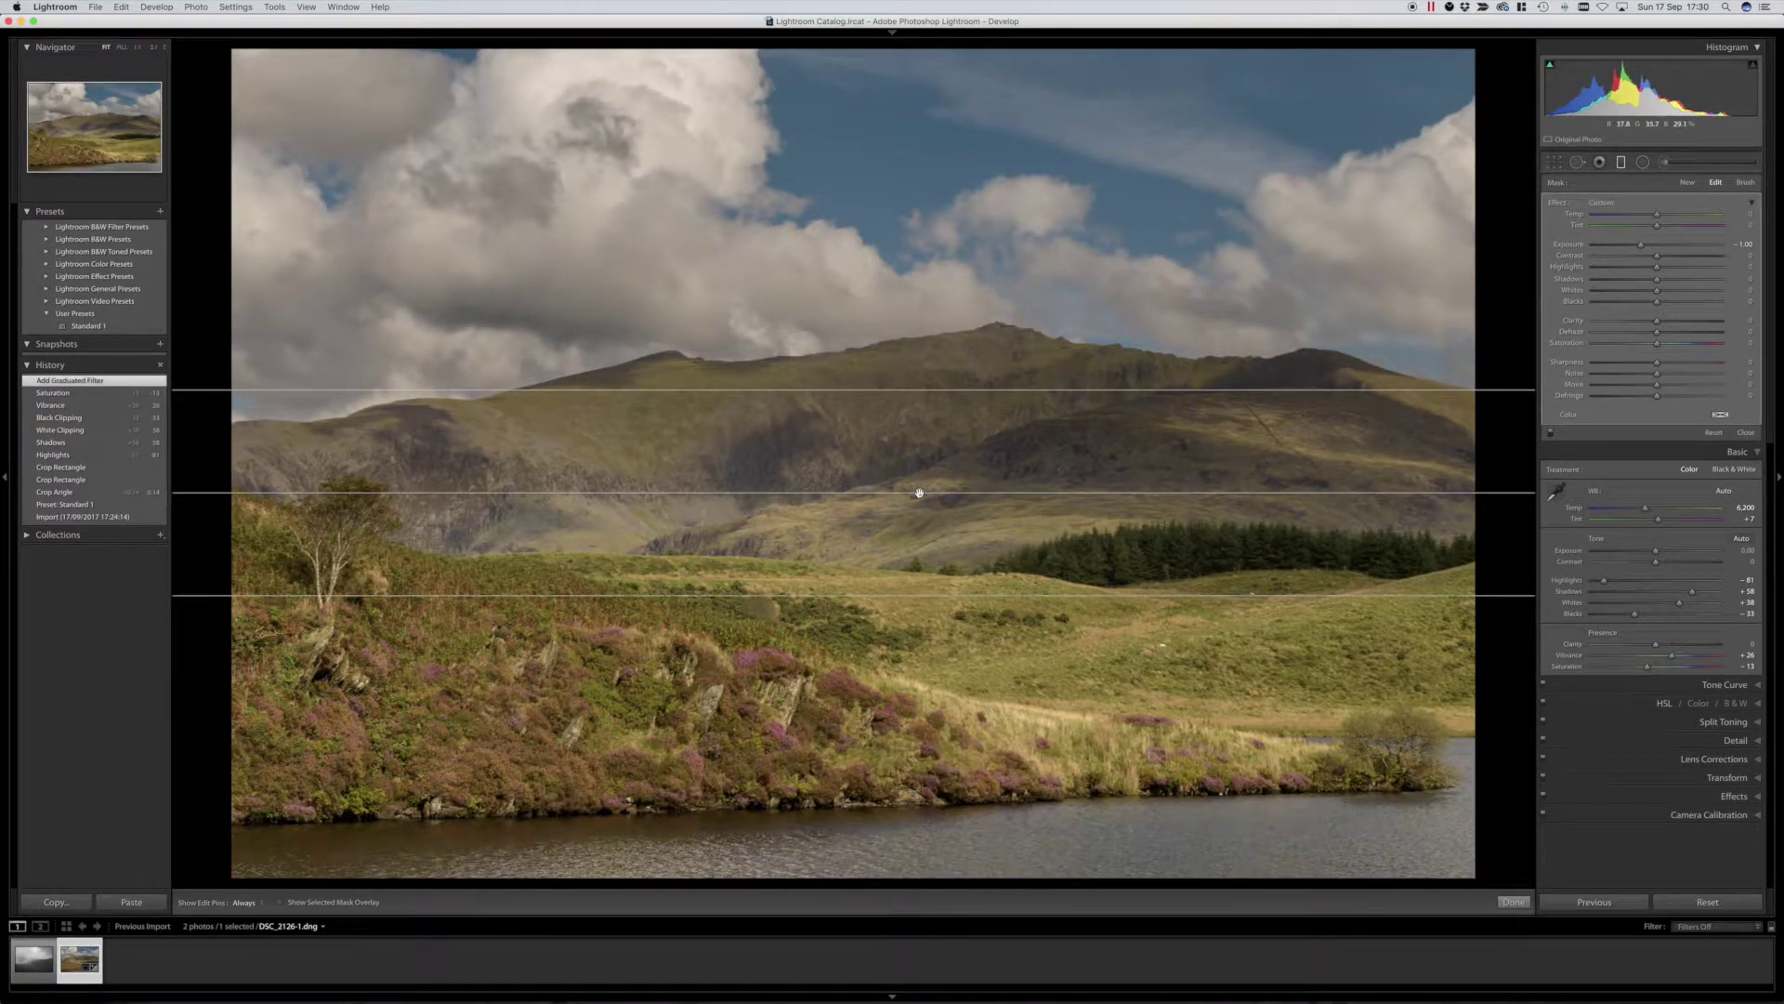
pyautogui.moveTo(920, 491); pyautogui.dragTo(920, 474)
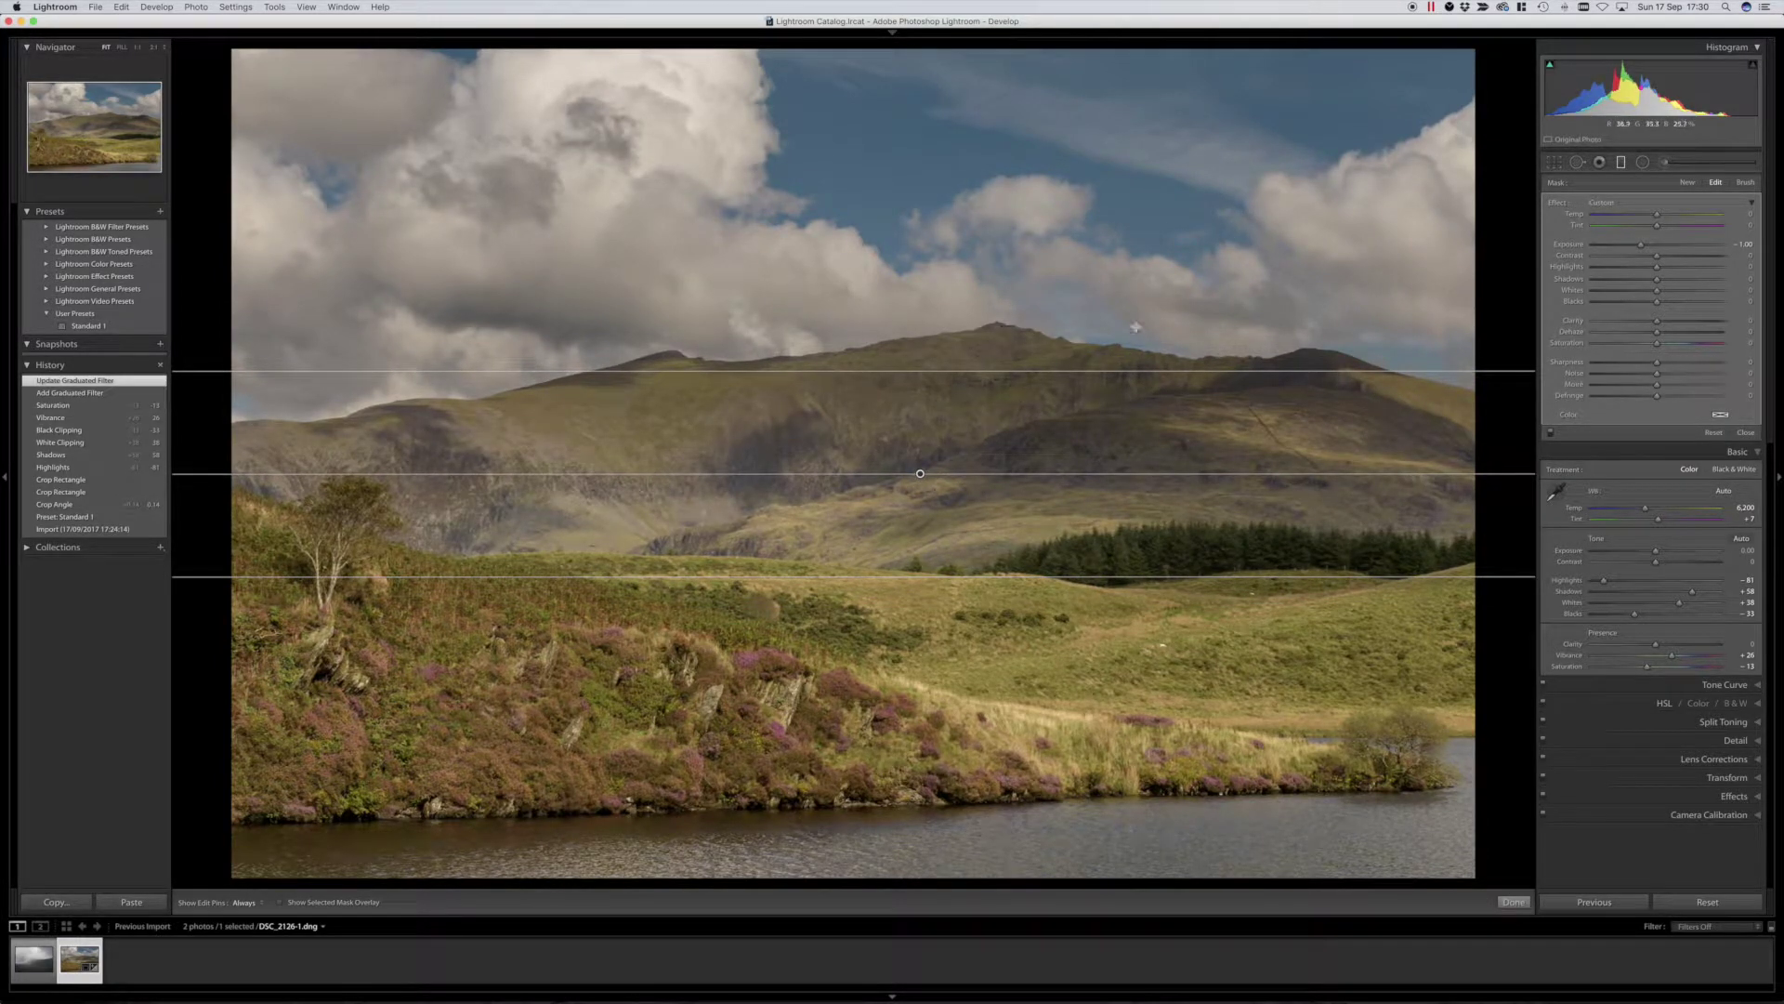
pyautogui.moveTo(920, 474); pyautogui.dragTo(916, 504)
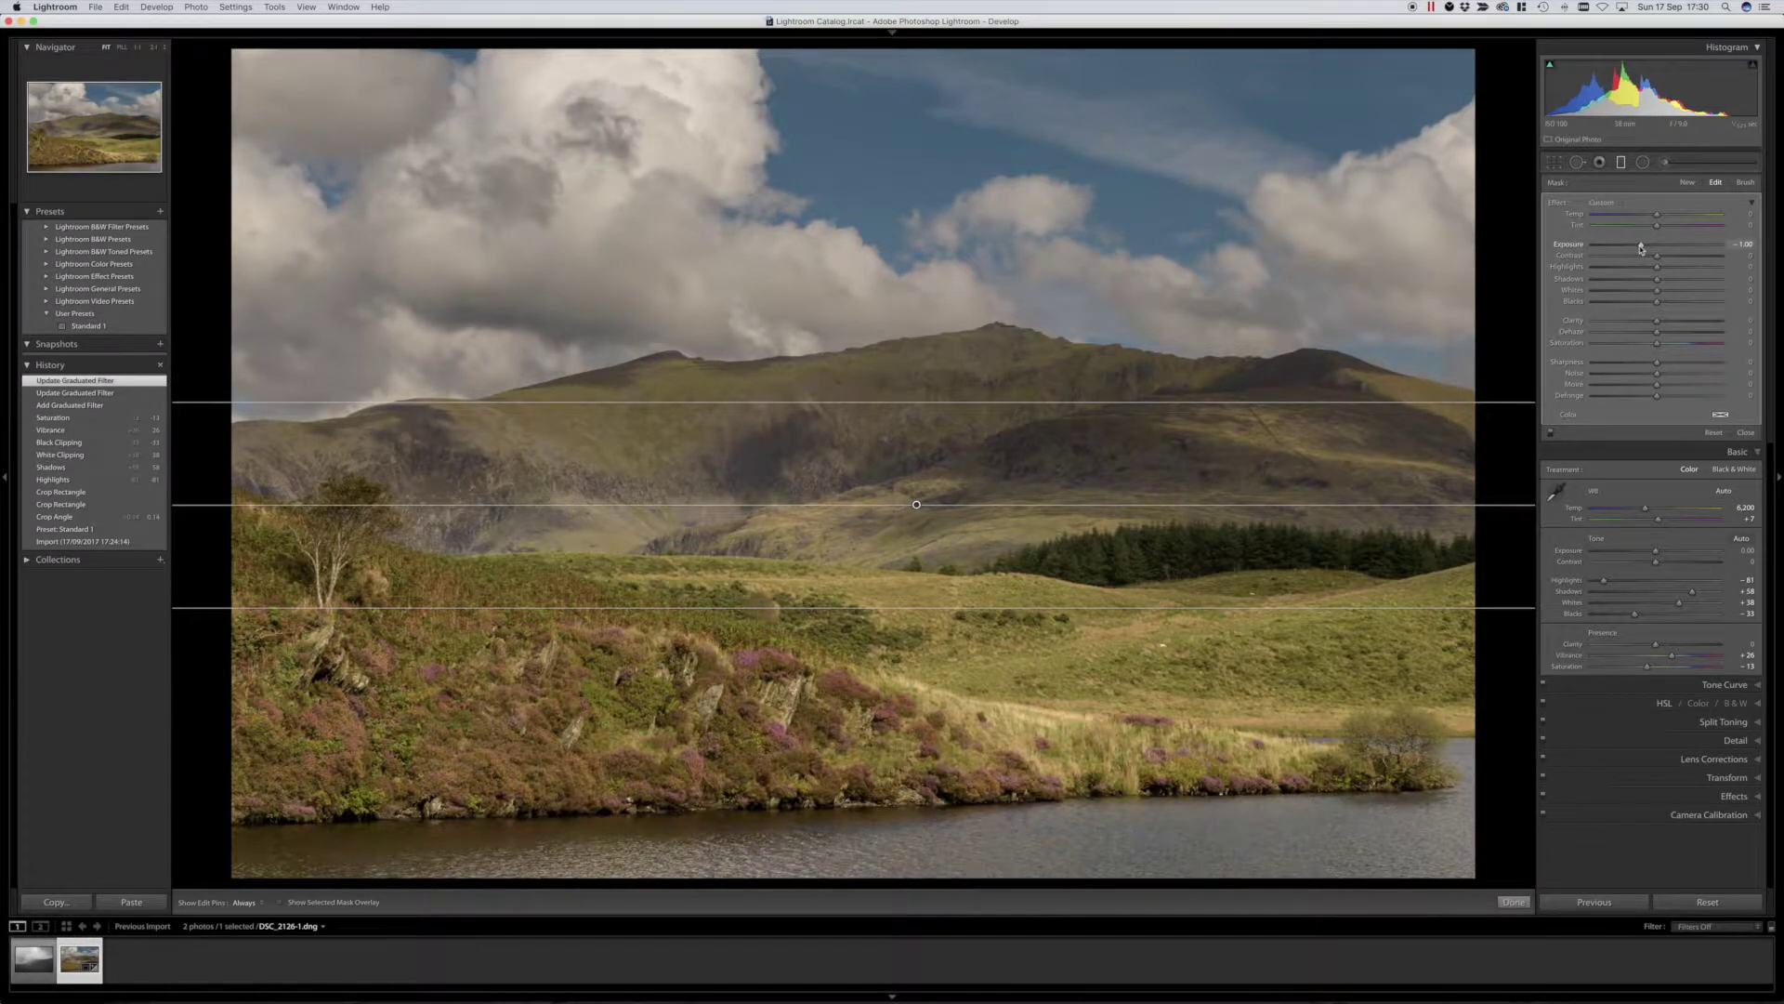
# Set the graduated filter's Exposure to -0.61, extend its upper edge to the mountain ridge and add slight Dehaze.
pyautogui.moveTo(1644, 248); pyautogui.dragTo(1647, 249)
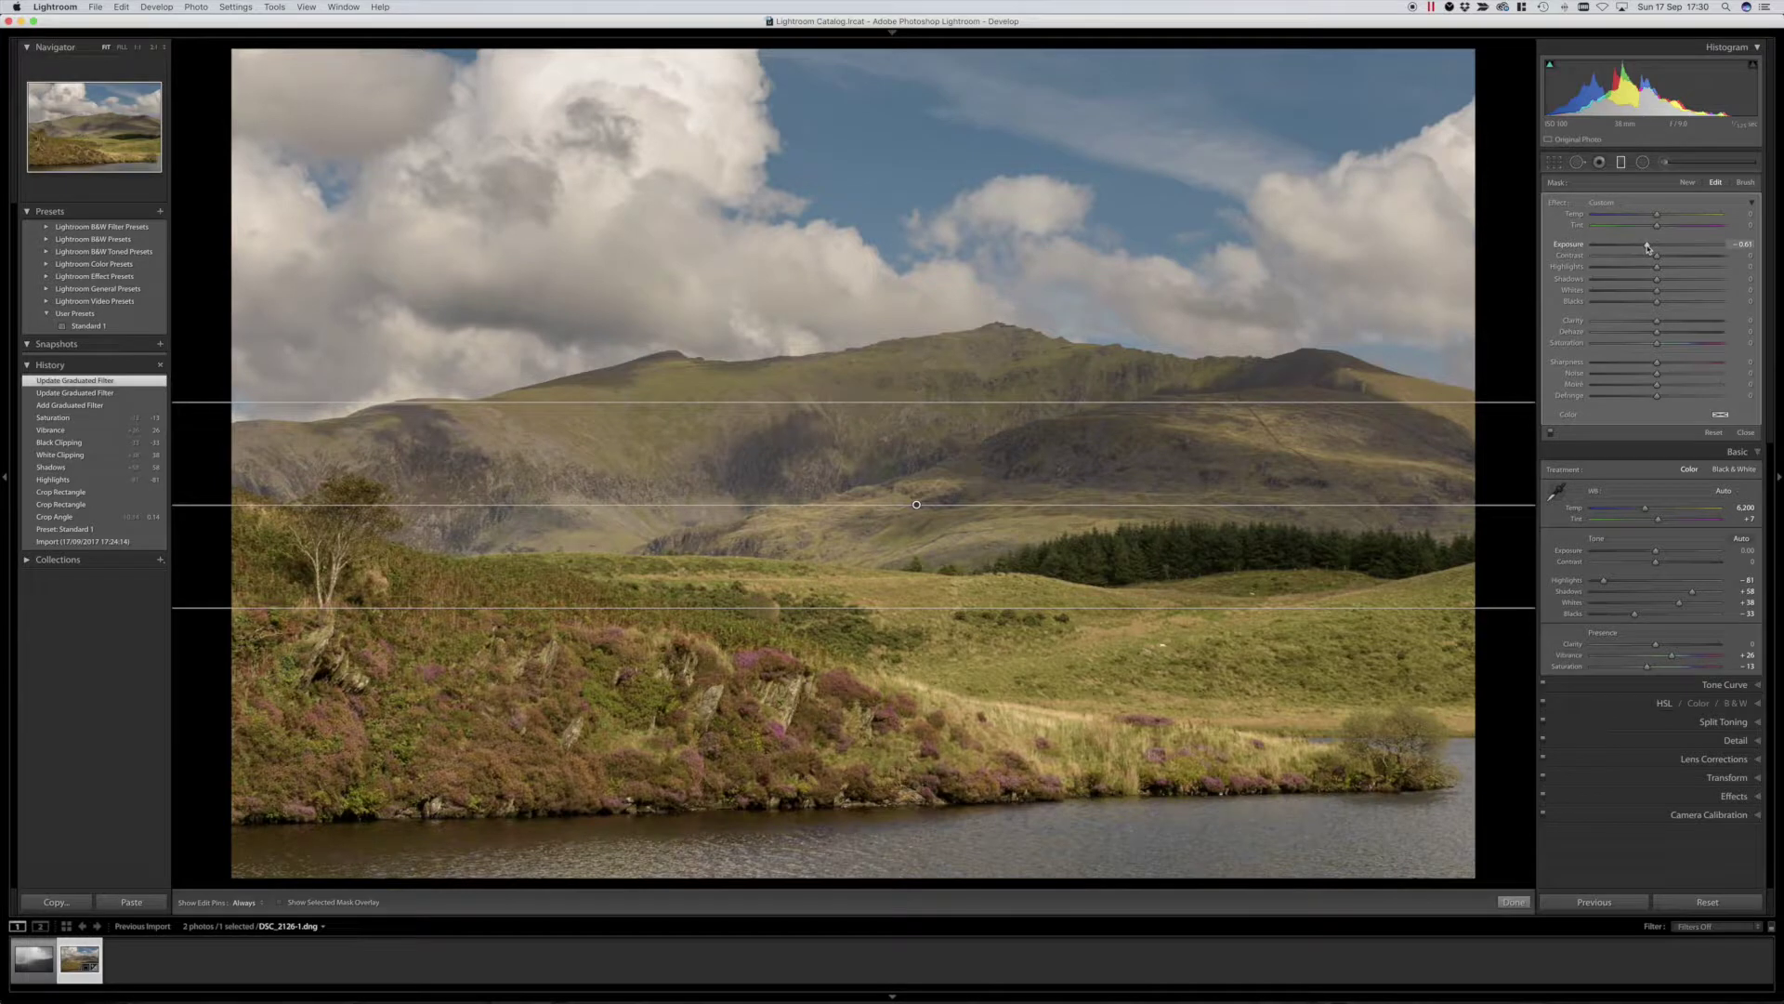
pyautogui.moveTo(919, 402); pyautogui.dragTo(1004, 356)
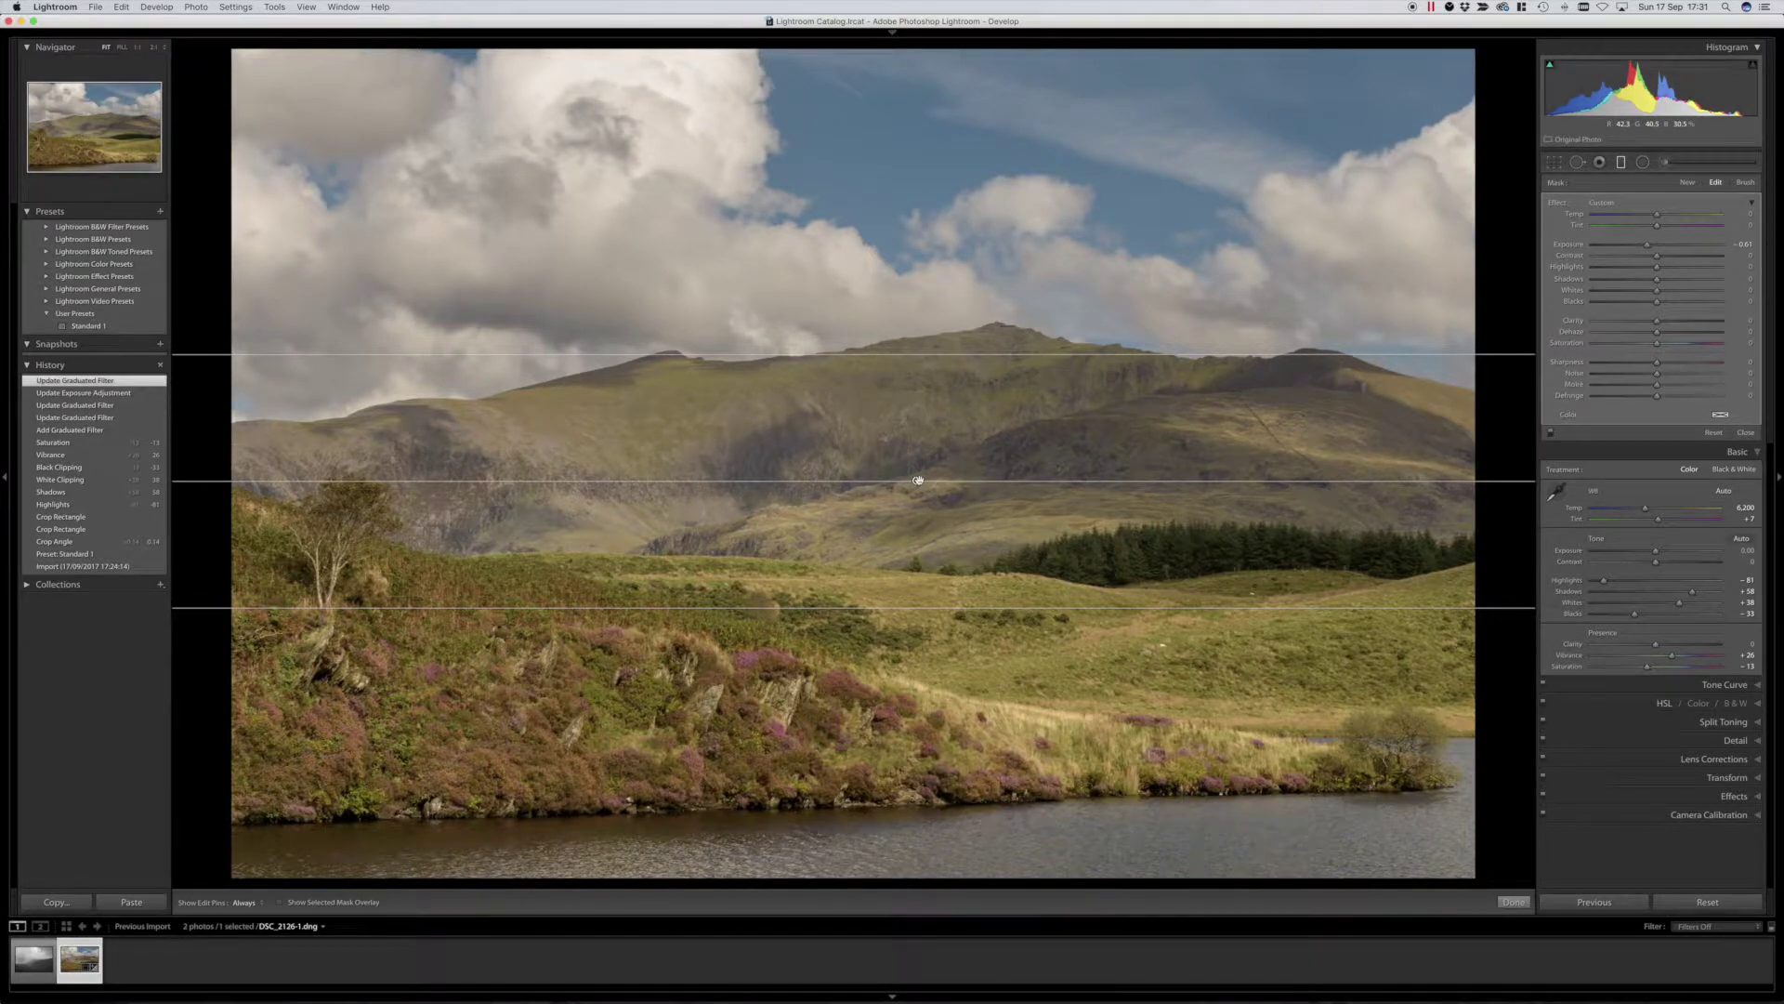
pyautogui.moveTo(919, 480)
pyautogui.moveTo(1659, 337); pyautogui.dragTo(1661, 336)
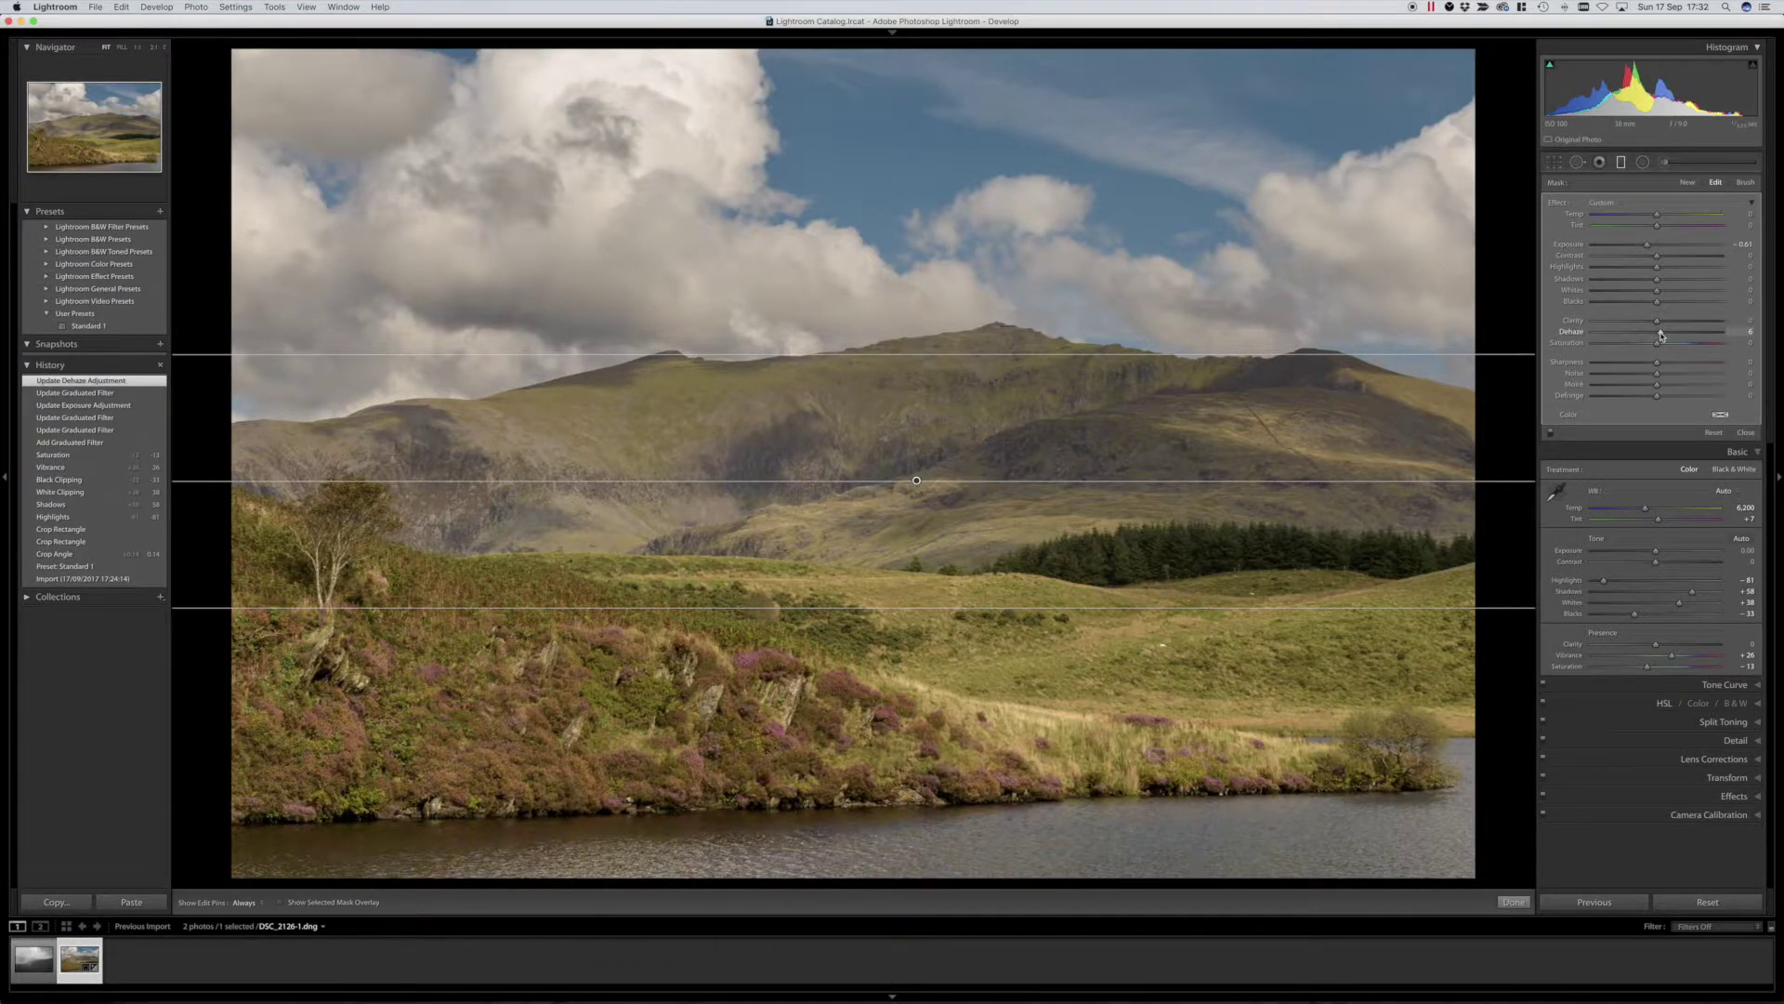
pyautogui.press('m')
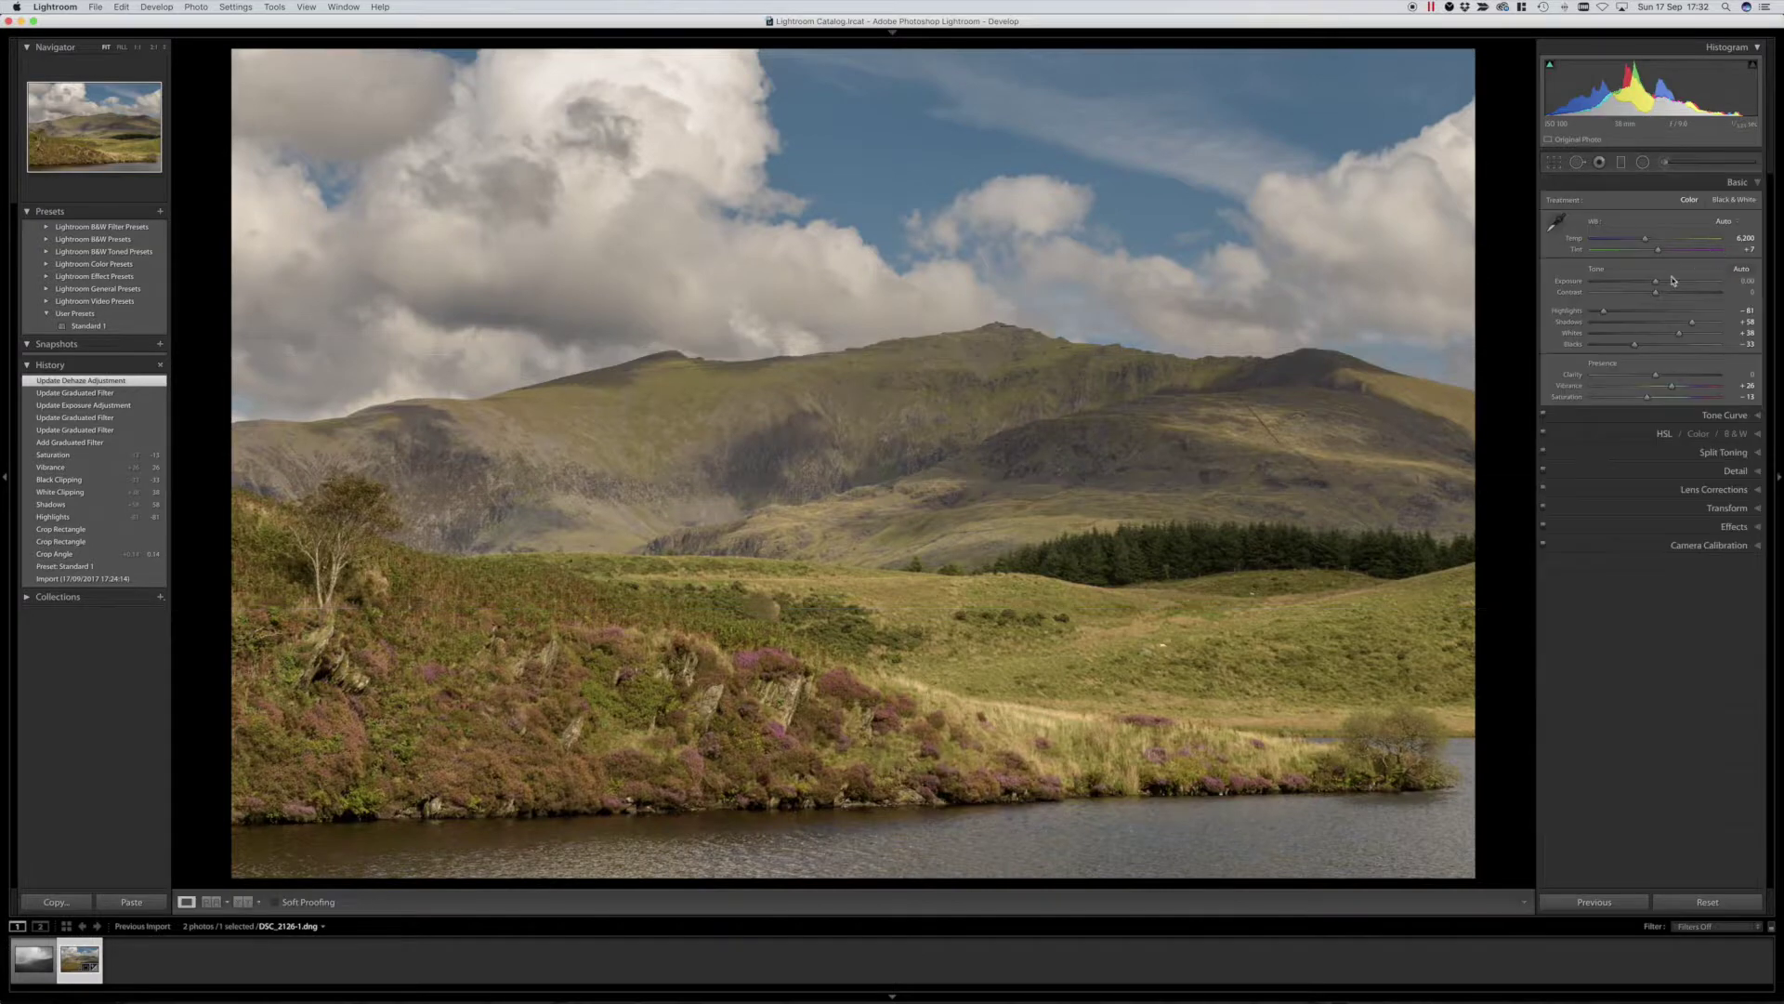
# Set the photo's global Contrast to +20 and Clarity to +21.
pyautogui.moveTo(1658, 293); pyautogui.dragTo(1670, 294)
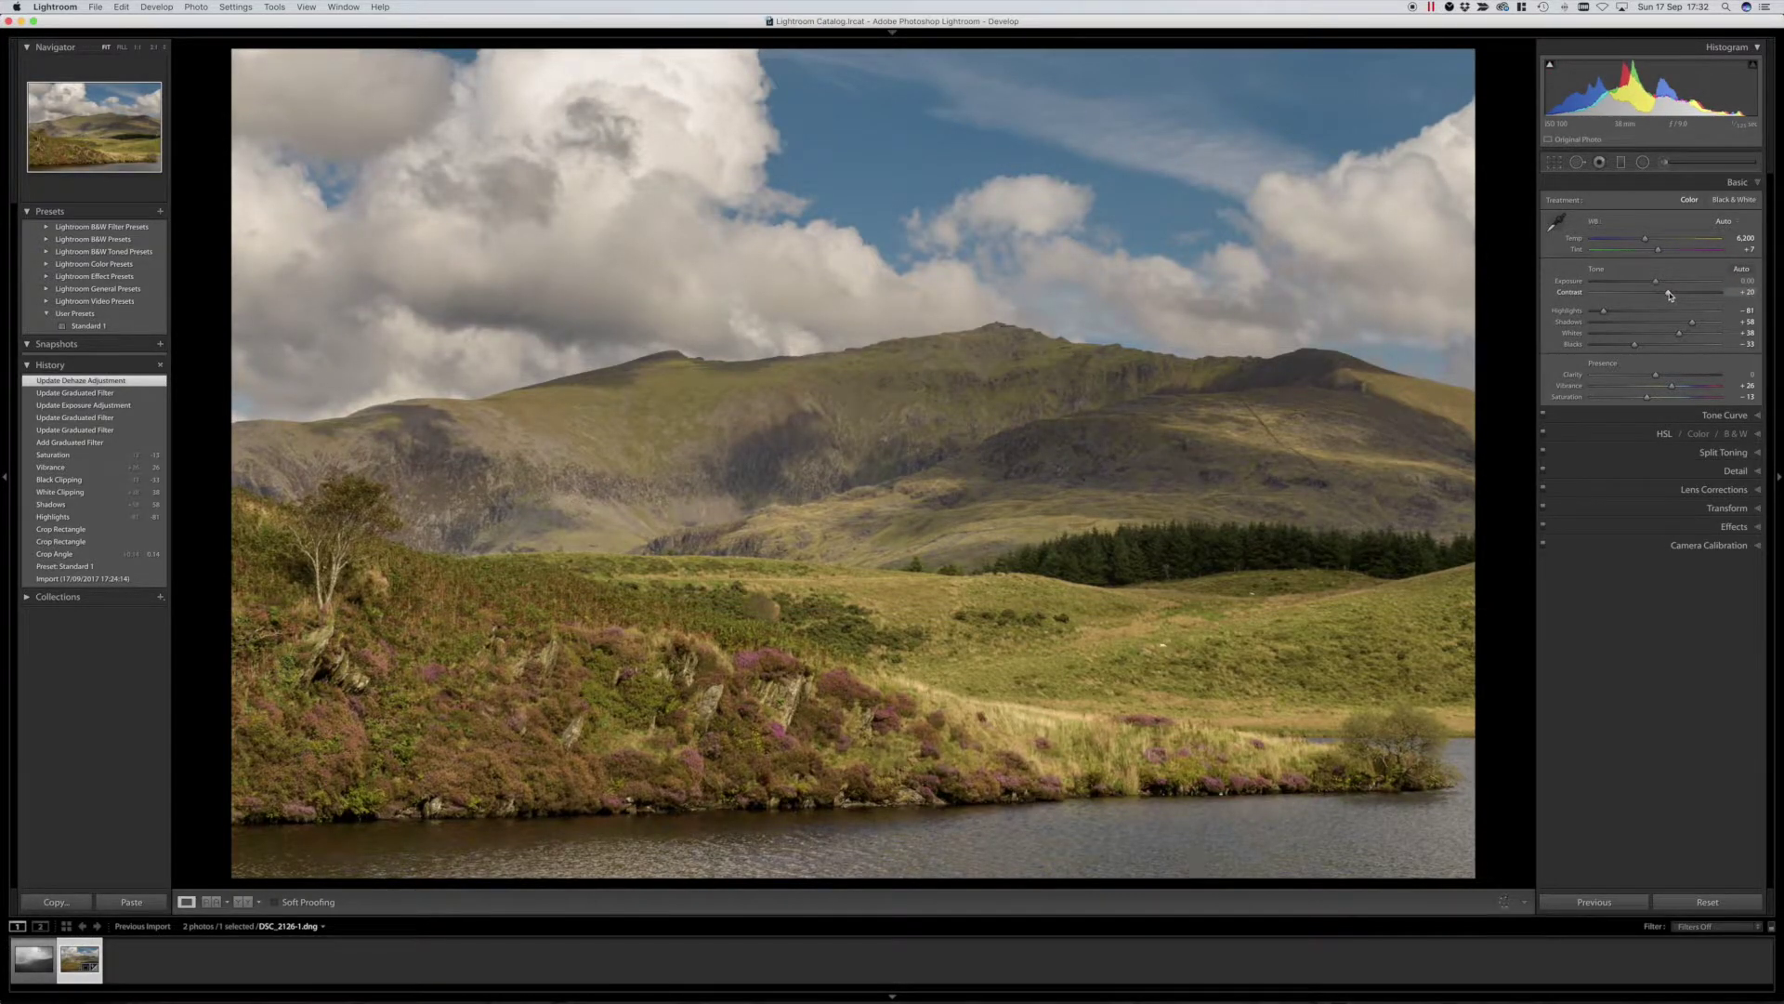
pyautogui.moveTo(1655, 374); pyautogui.dragTo(1669, 376)
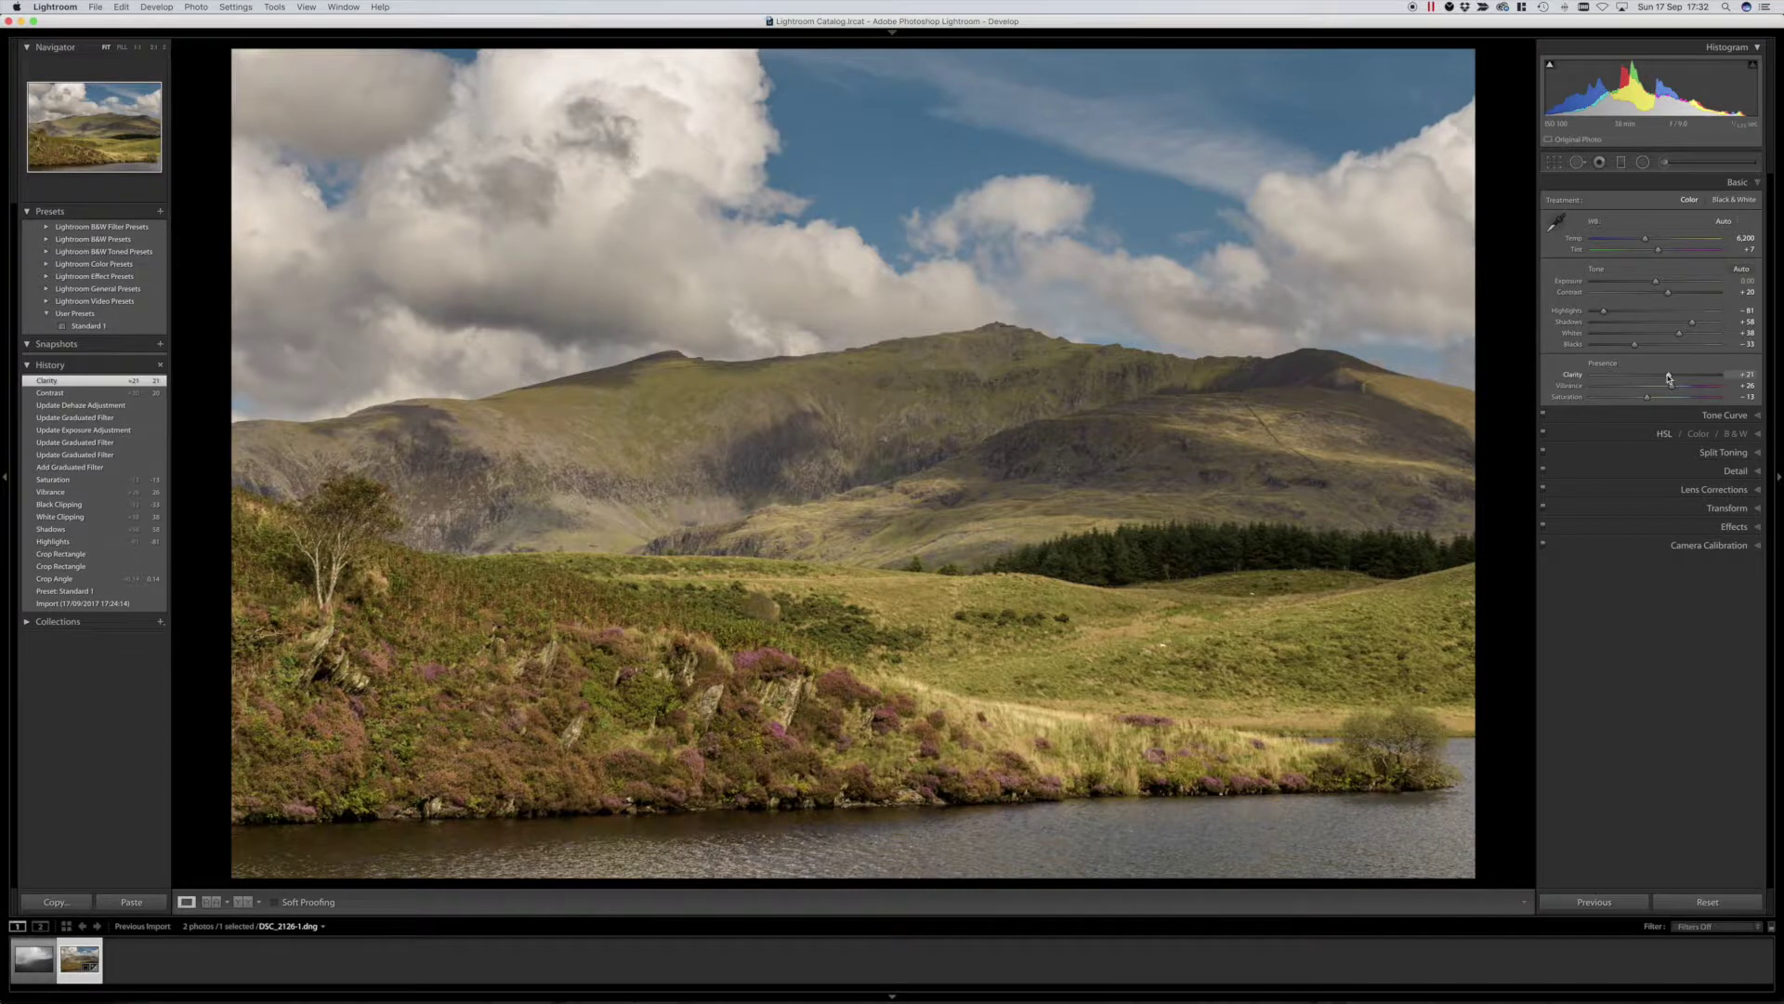
# Set Luminance noise reduction to 33 and check the clouds close up.
pyautogui.click(1761, 472)
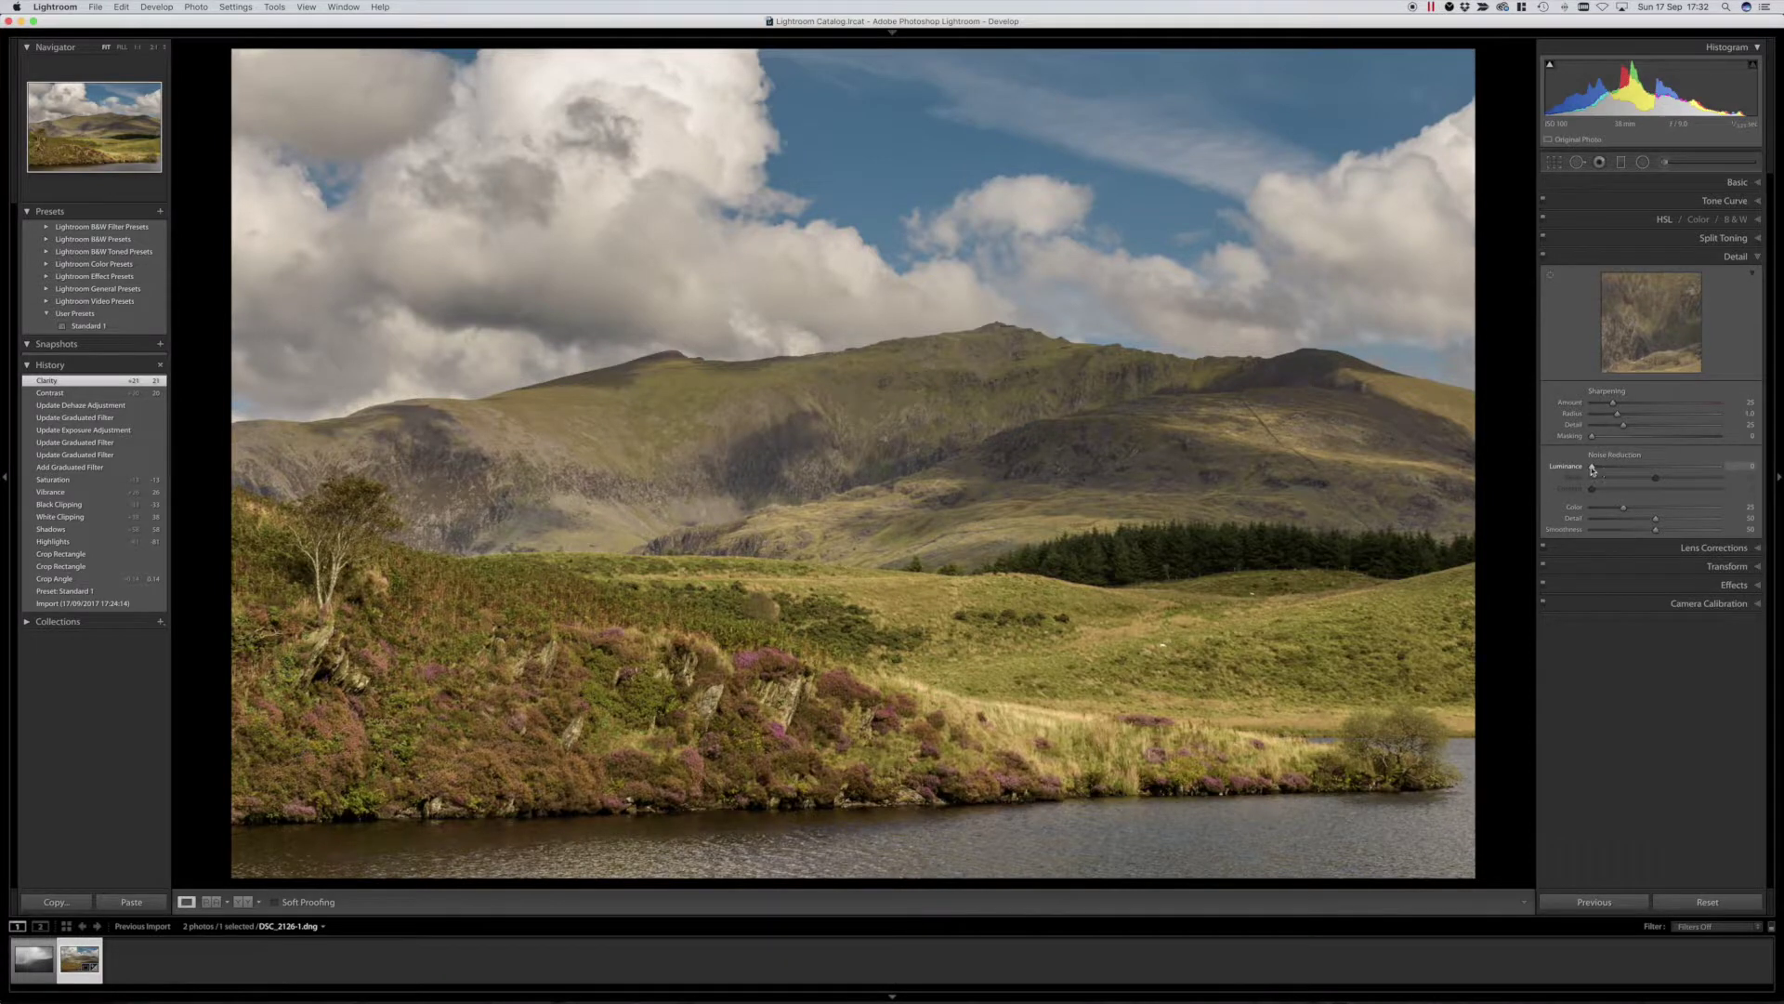
pyautogui.moveTo(1593, 469); pyautogui.dragTo(1636, 472)
pyautogui.moveTo(1635, 471); pyautogui.dragTo(1635, 471)
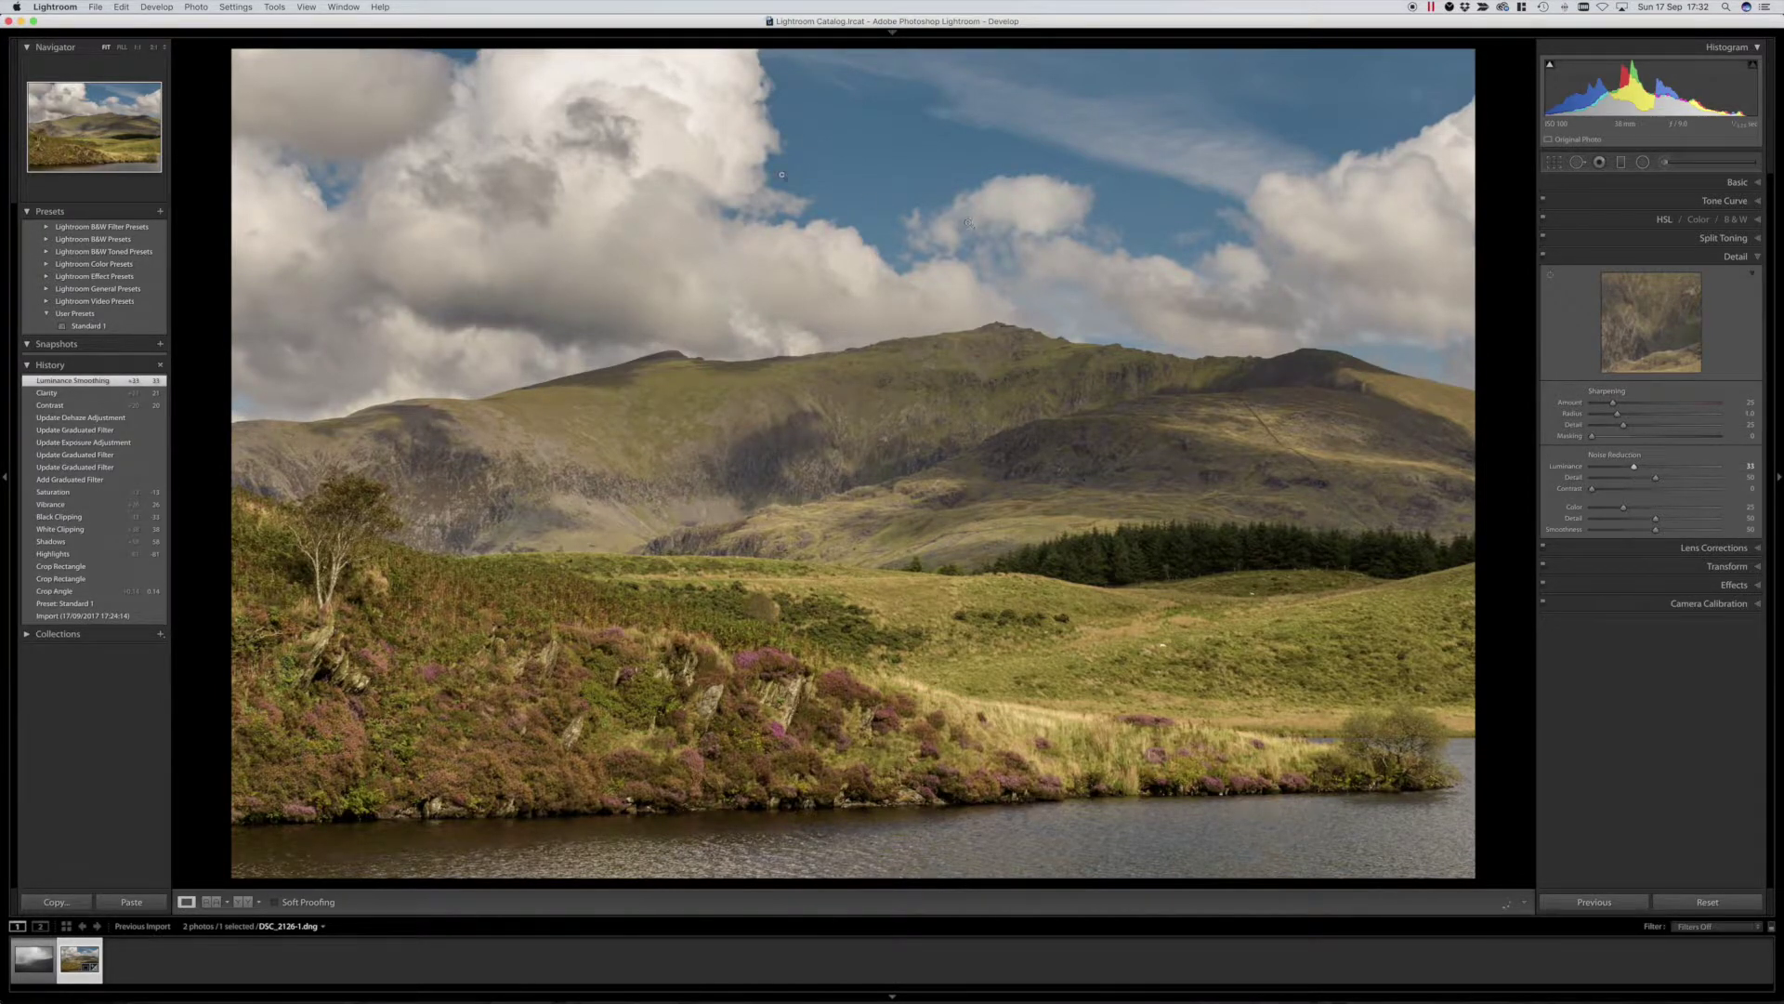
pyautogui.click(675, 219)
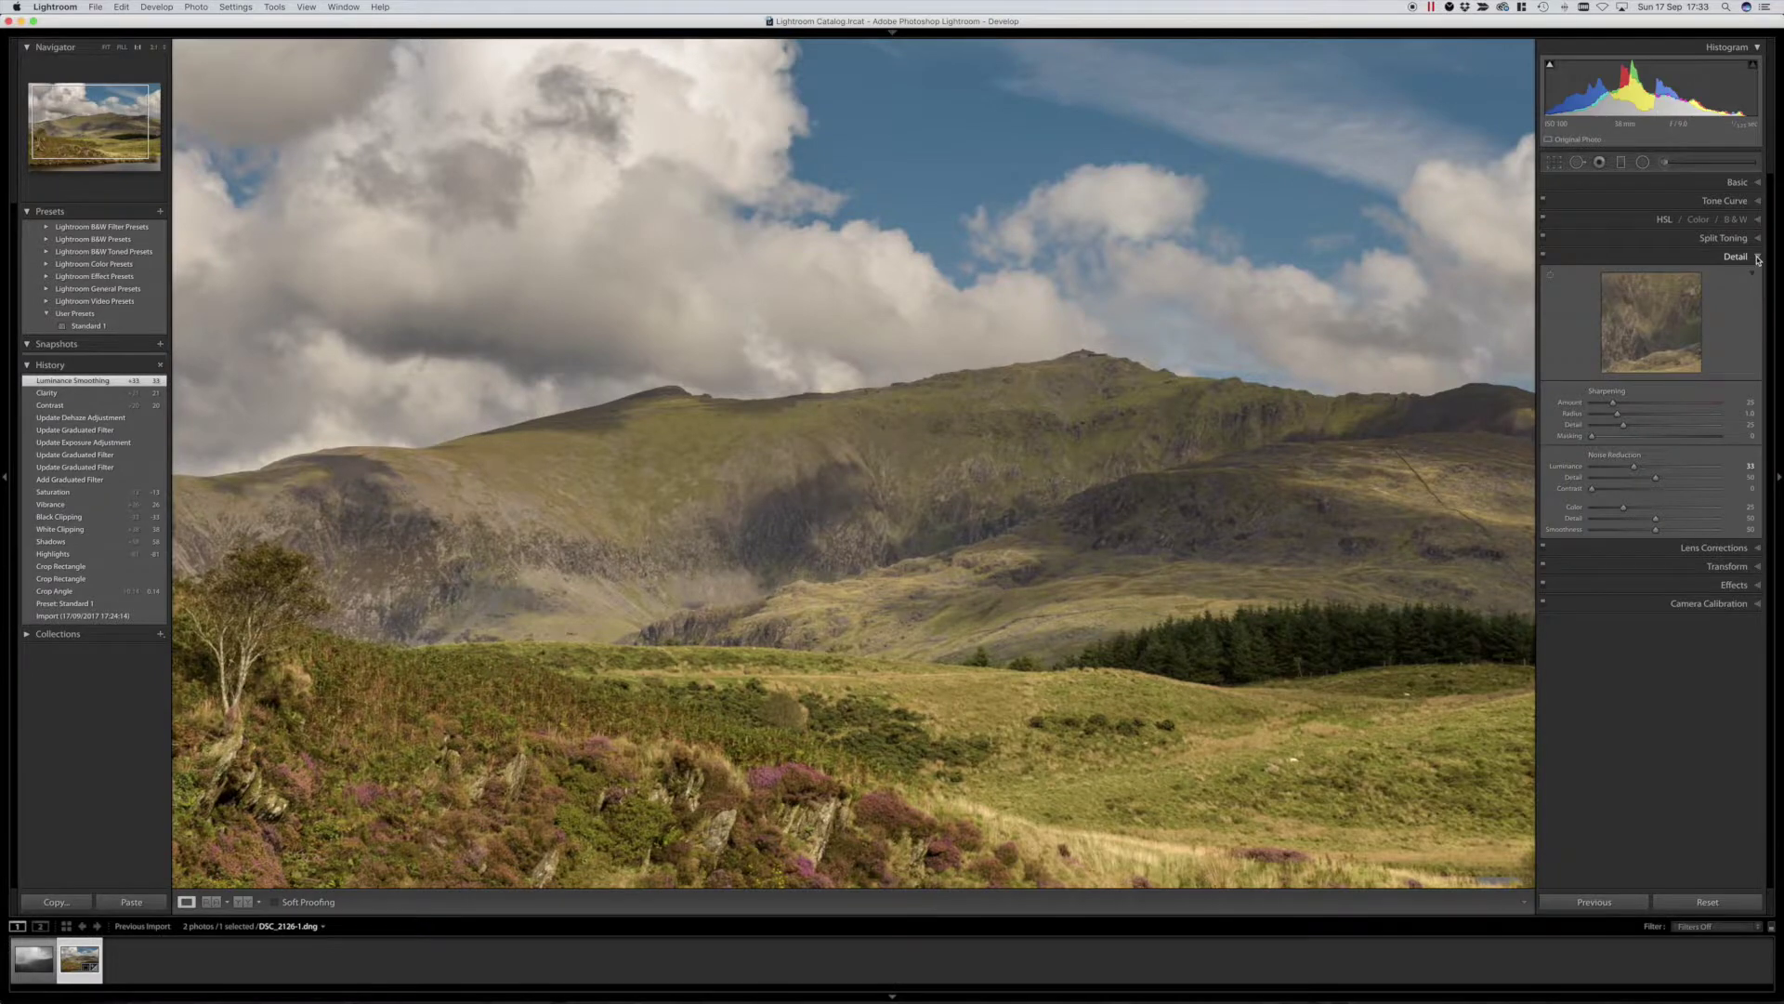
pyautogui.press('z')
# Adjust the HSL saturation to Red +42, Orange +20, Yellow -8 and Blue -12.
pyautogui.click(1664, 219)
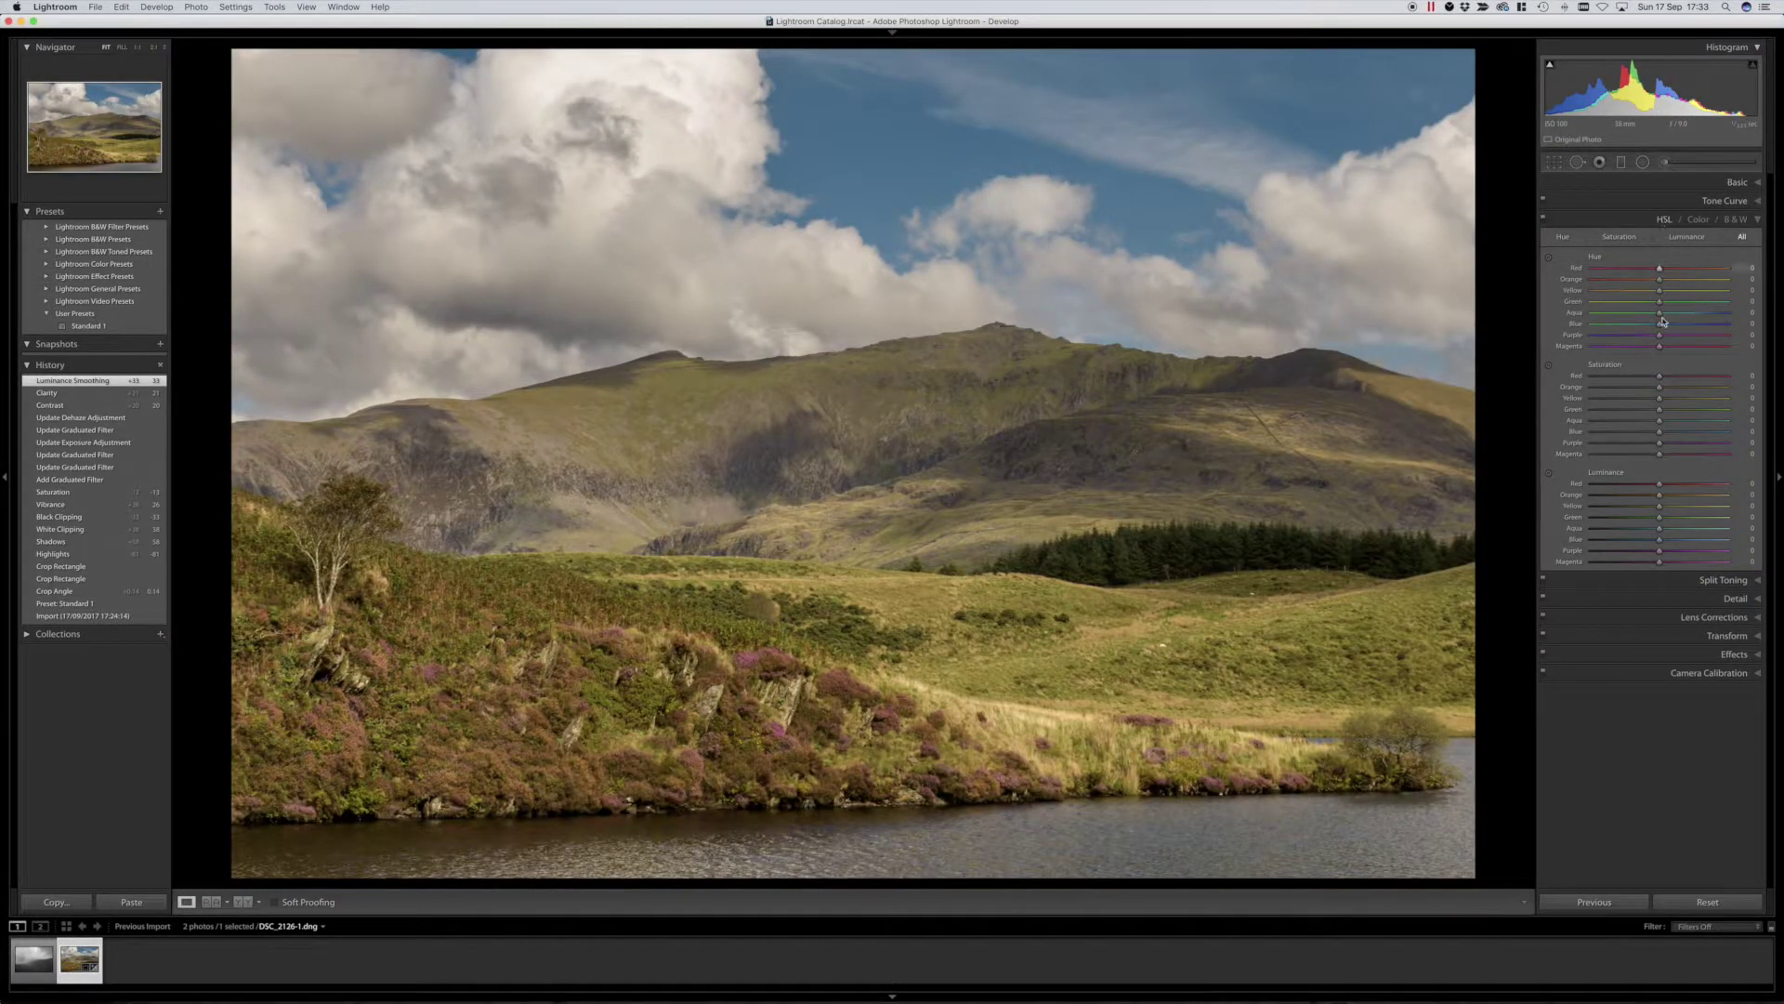
pyautogui.click(1549, 367)
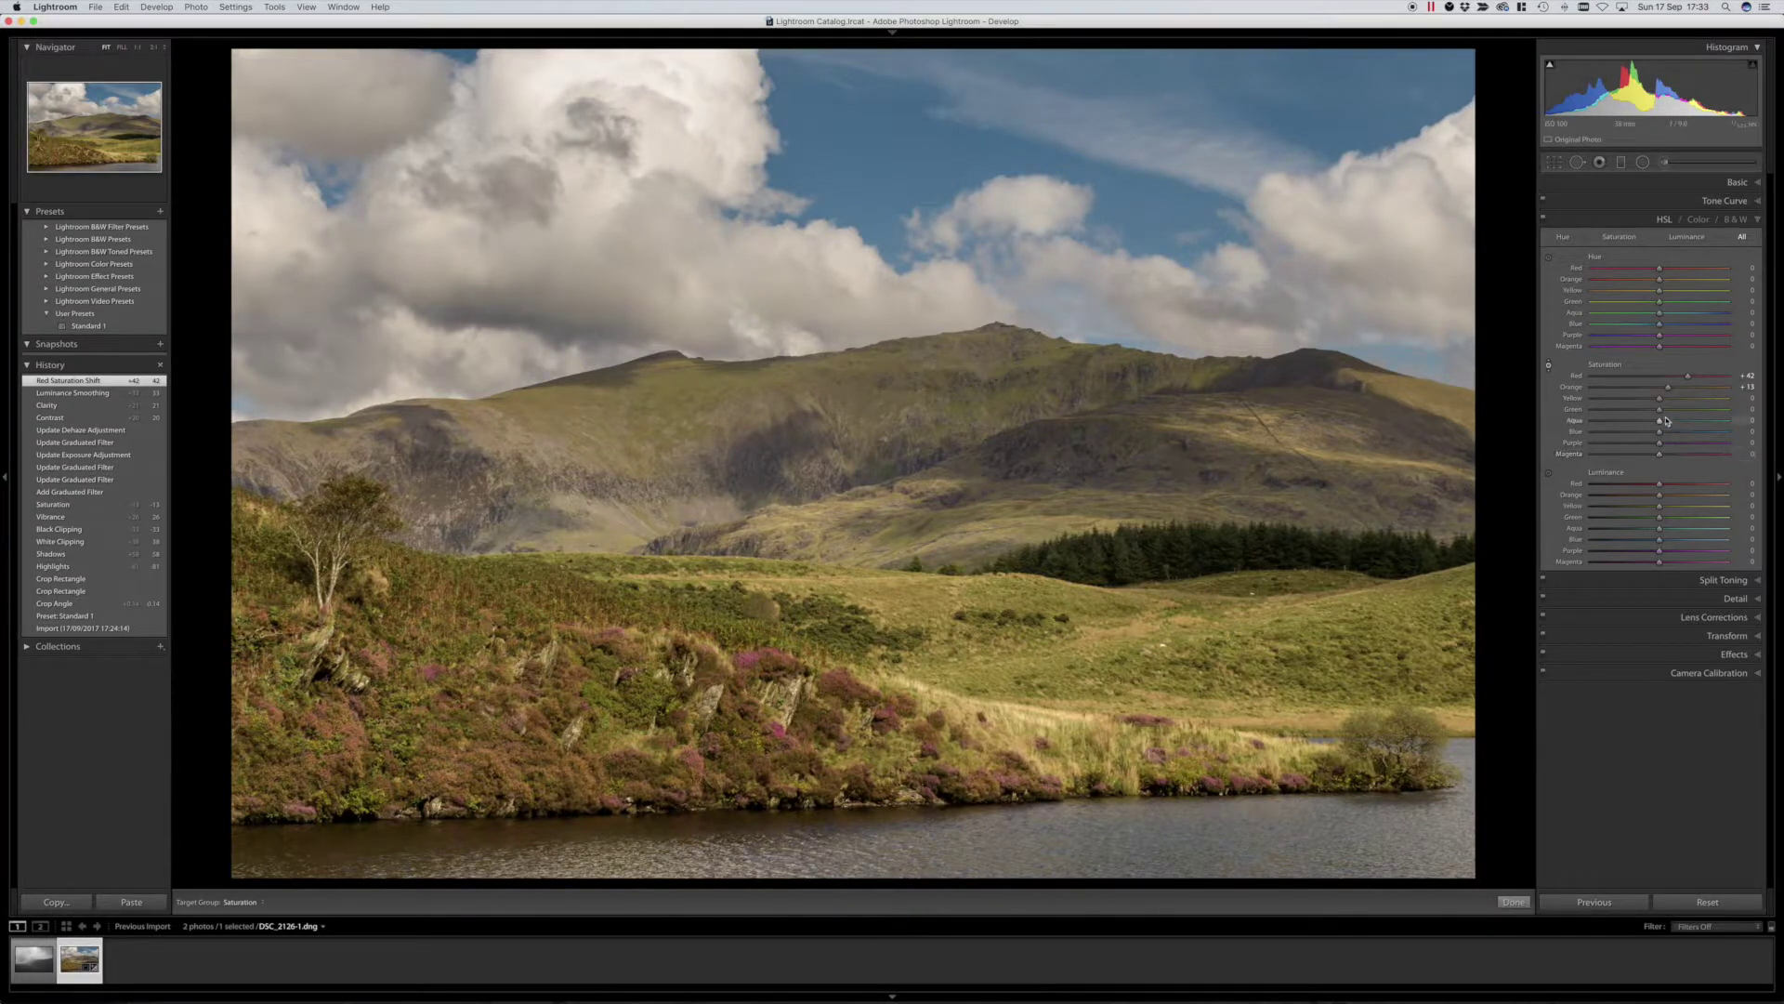
pyautogui.moveTo(1660, 400); pyautogui.dragTo(1651, 405)
pyautogui.moveTo(1653, 402); pyautogui.dragTo(1653, 402)
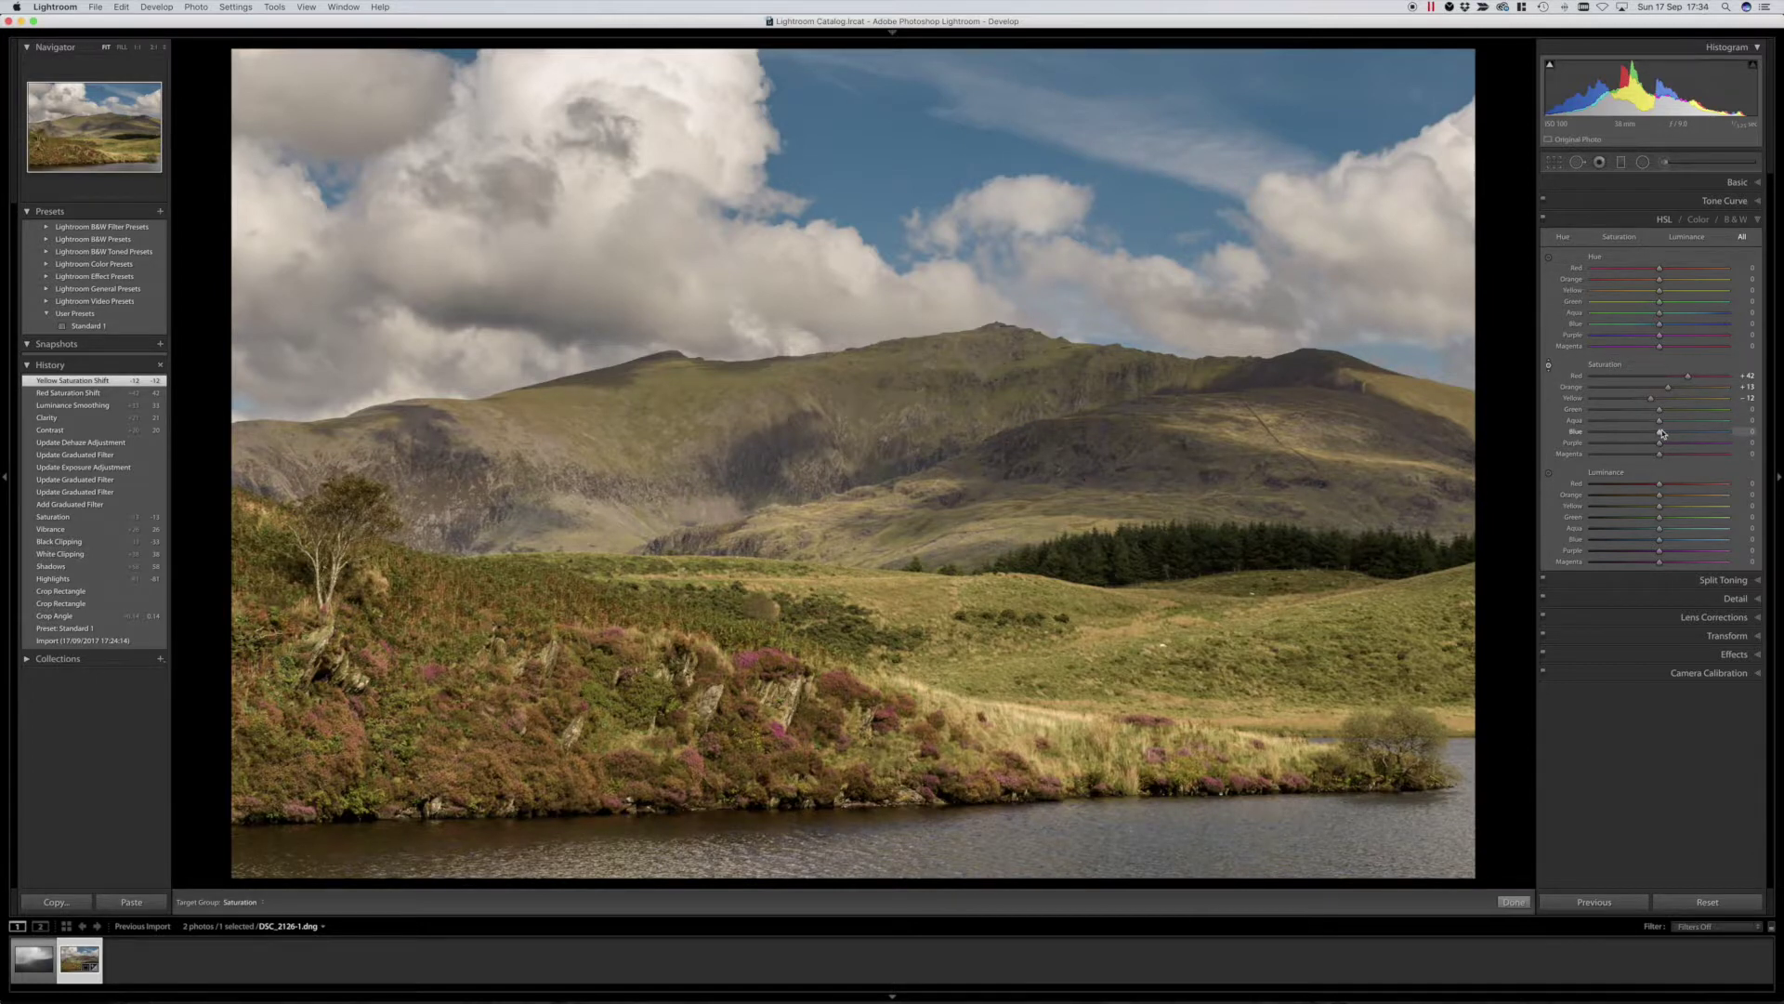
pyautogui.moveTo(1660, 435); pyautogui.dragTo(1651, 435)
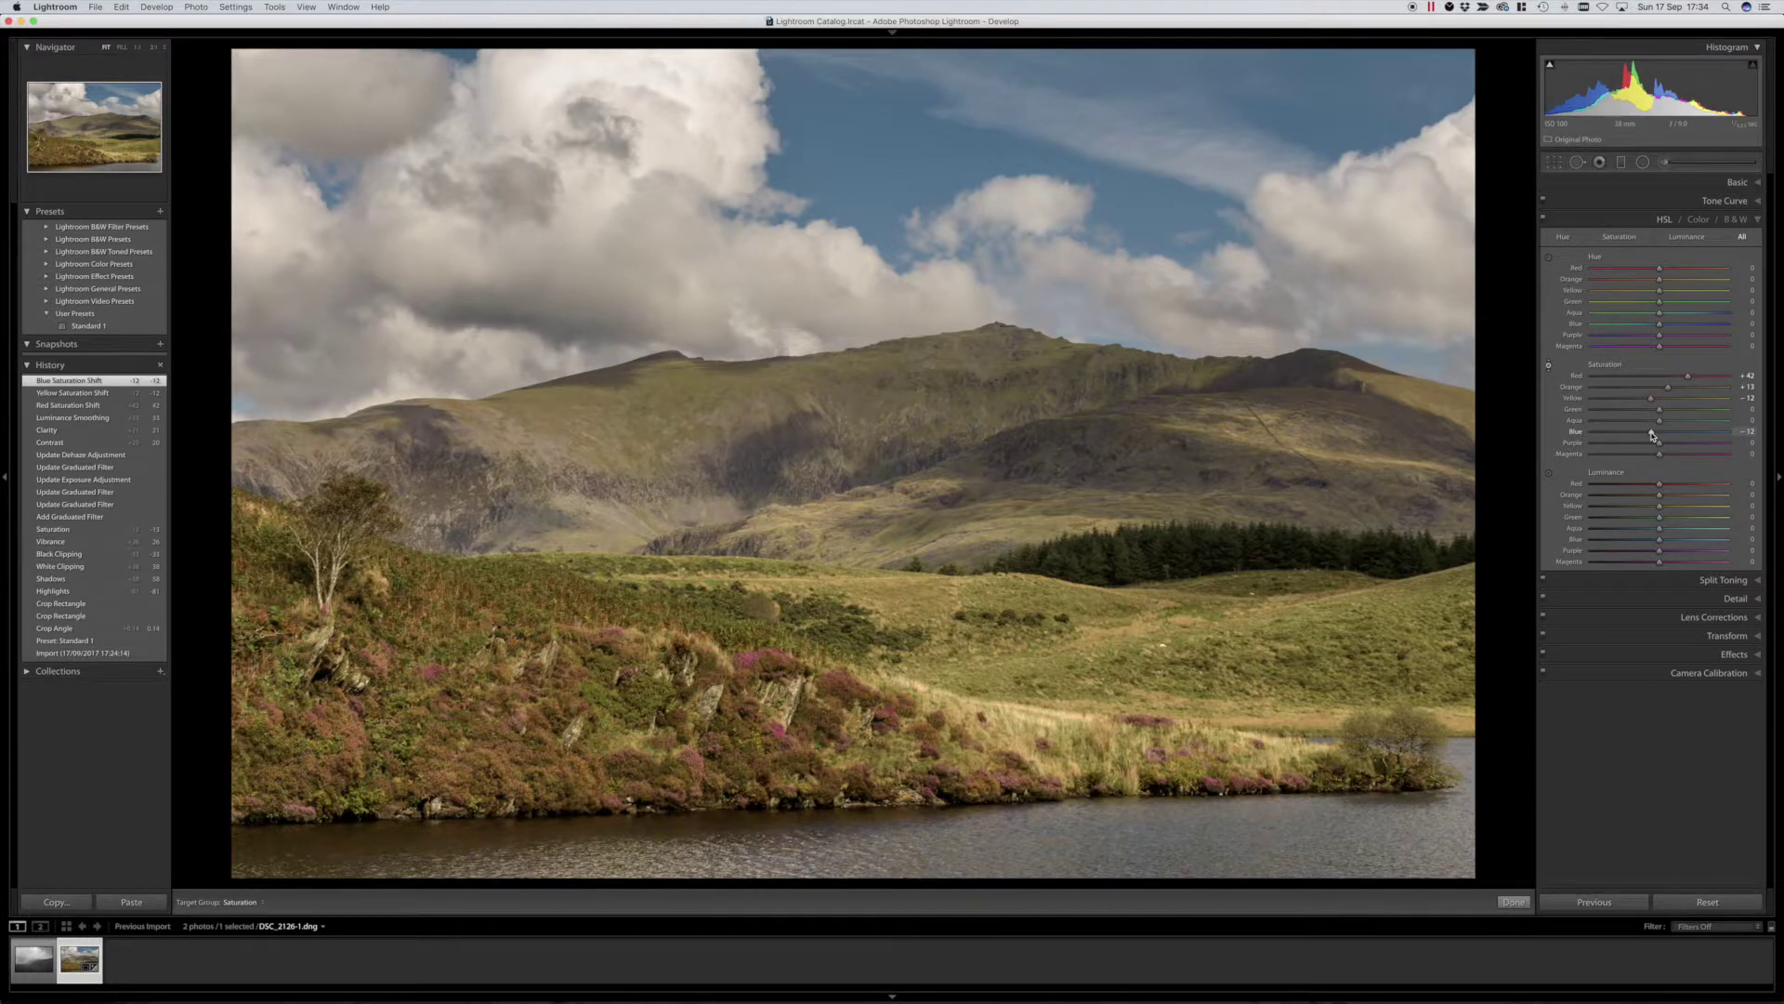
pyautogui.click(1549, 370)
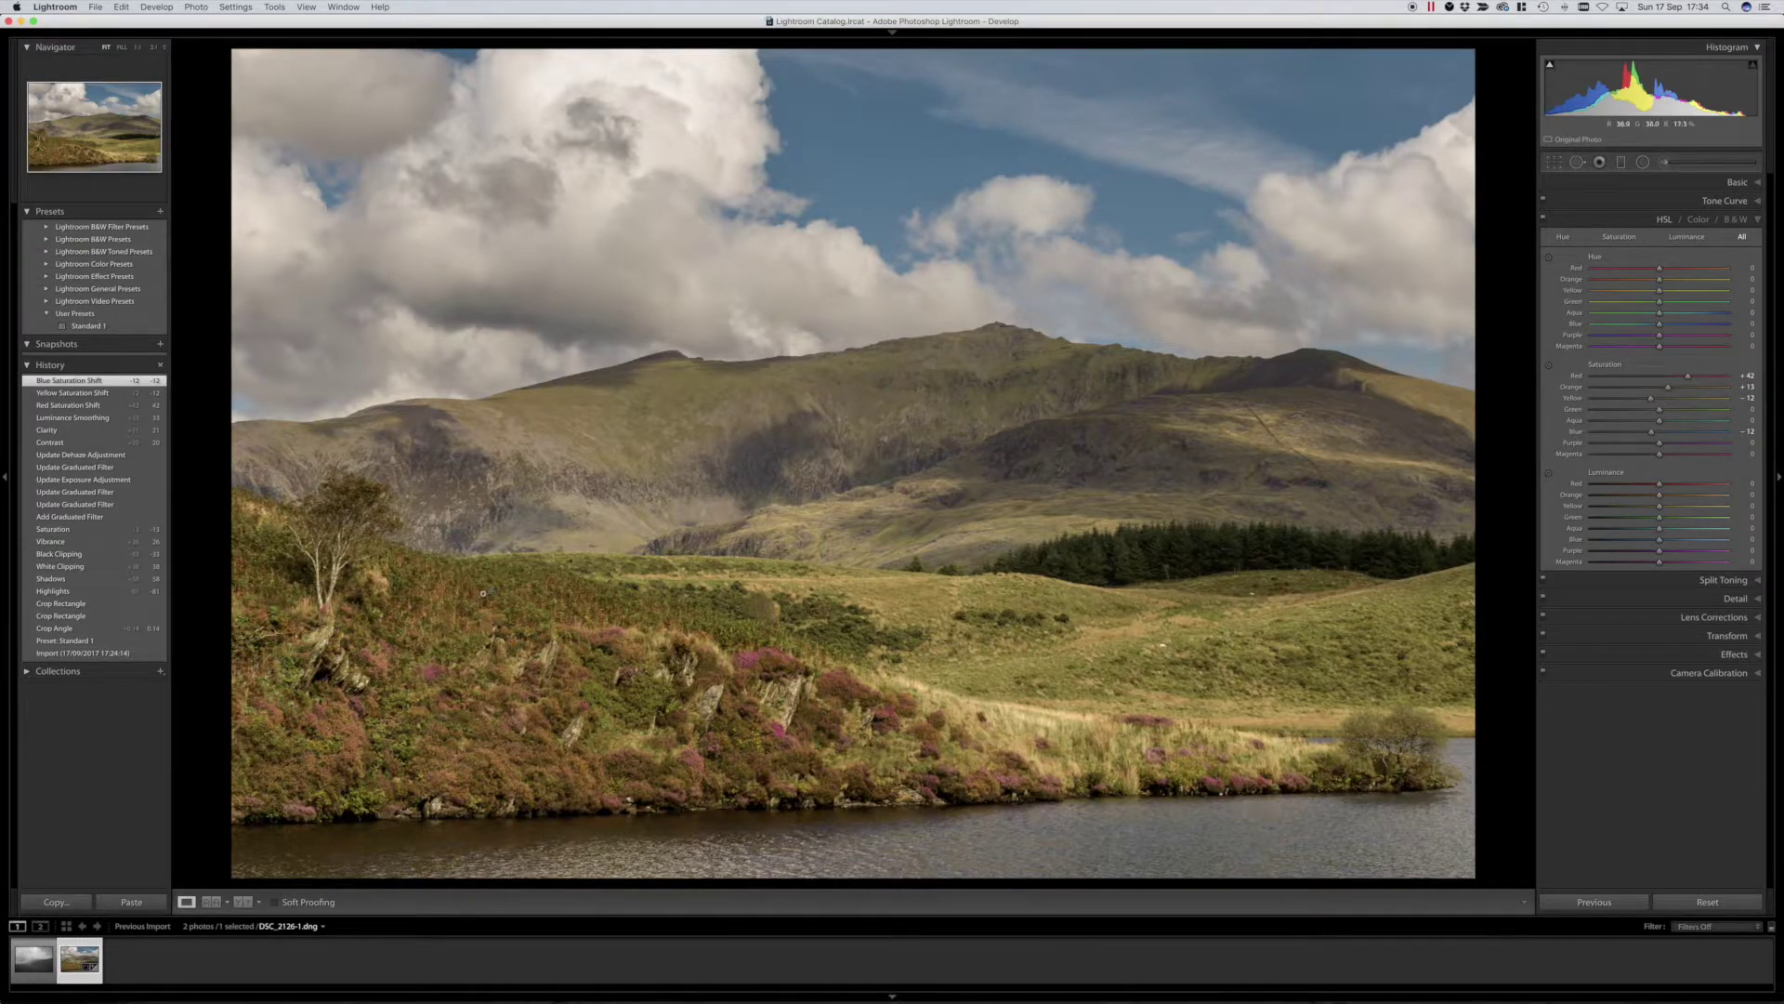
pyautogui.press('super+alt+shift+s')
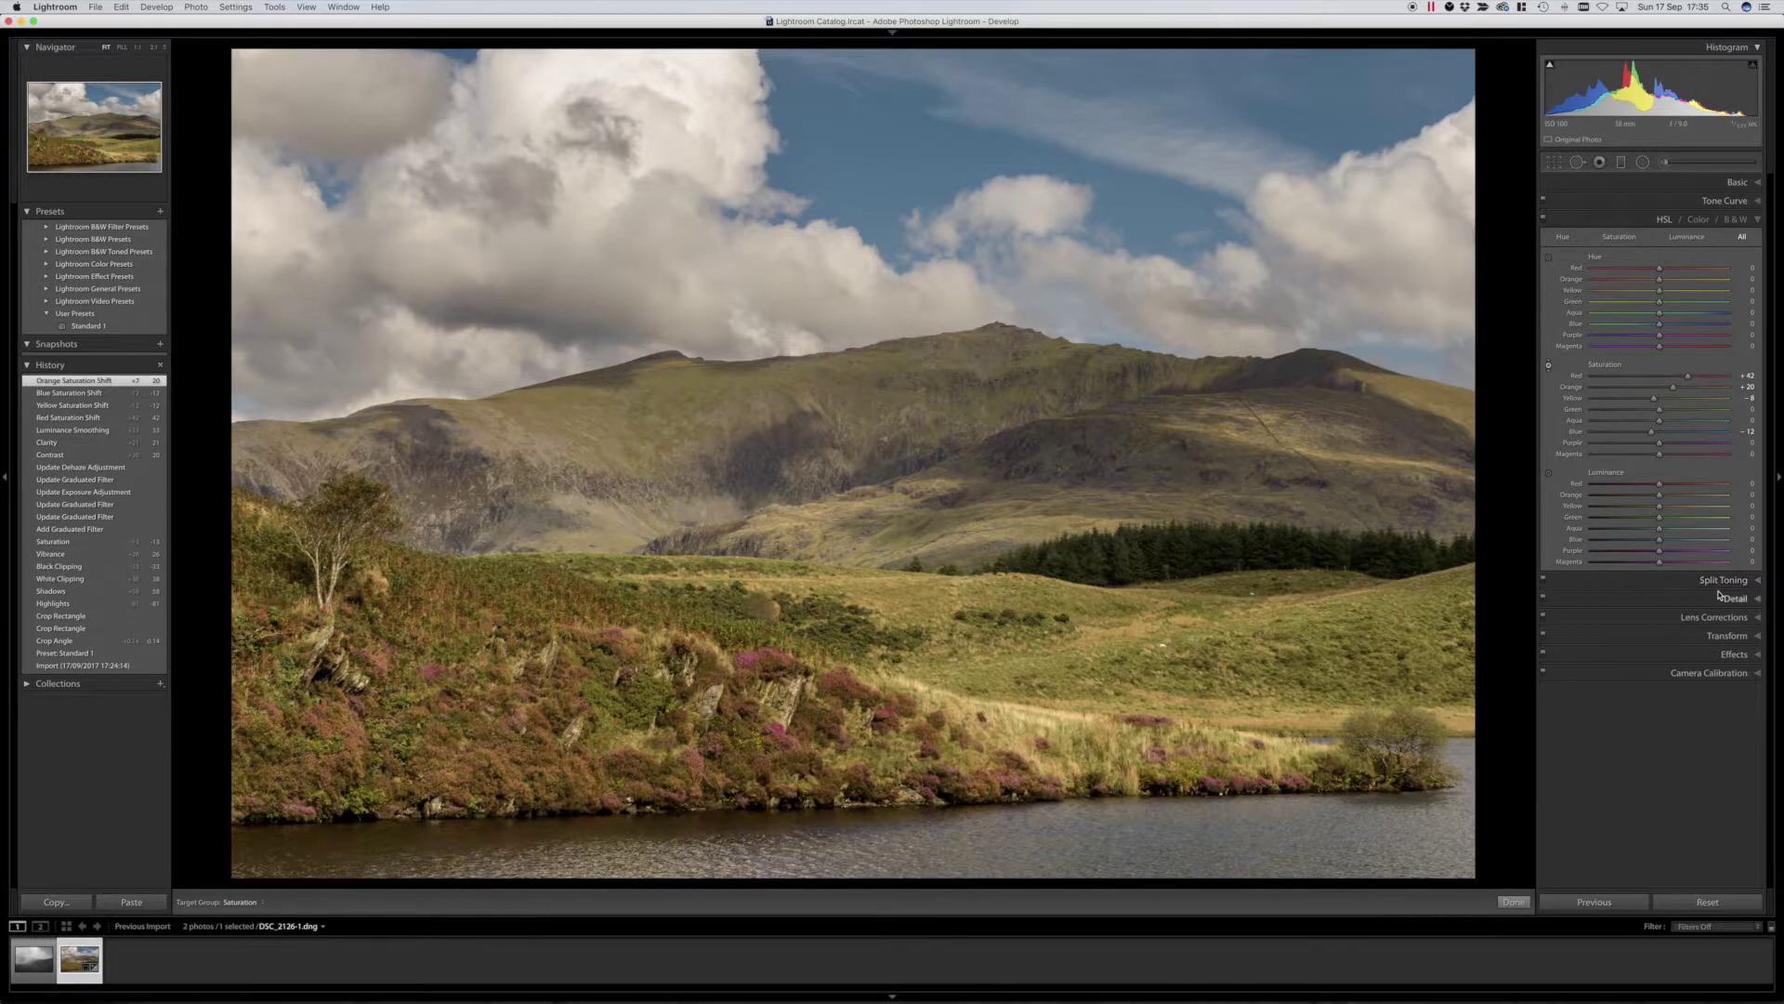
# Apply a post-crop vignette with Amount -17 and Feather 65.
pyautogui.click(1760, 221)
pyautogui.click(1734, 313)
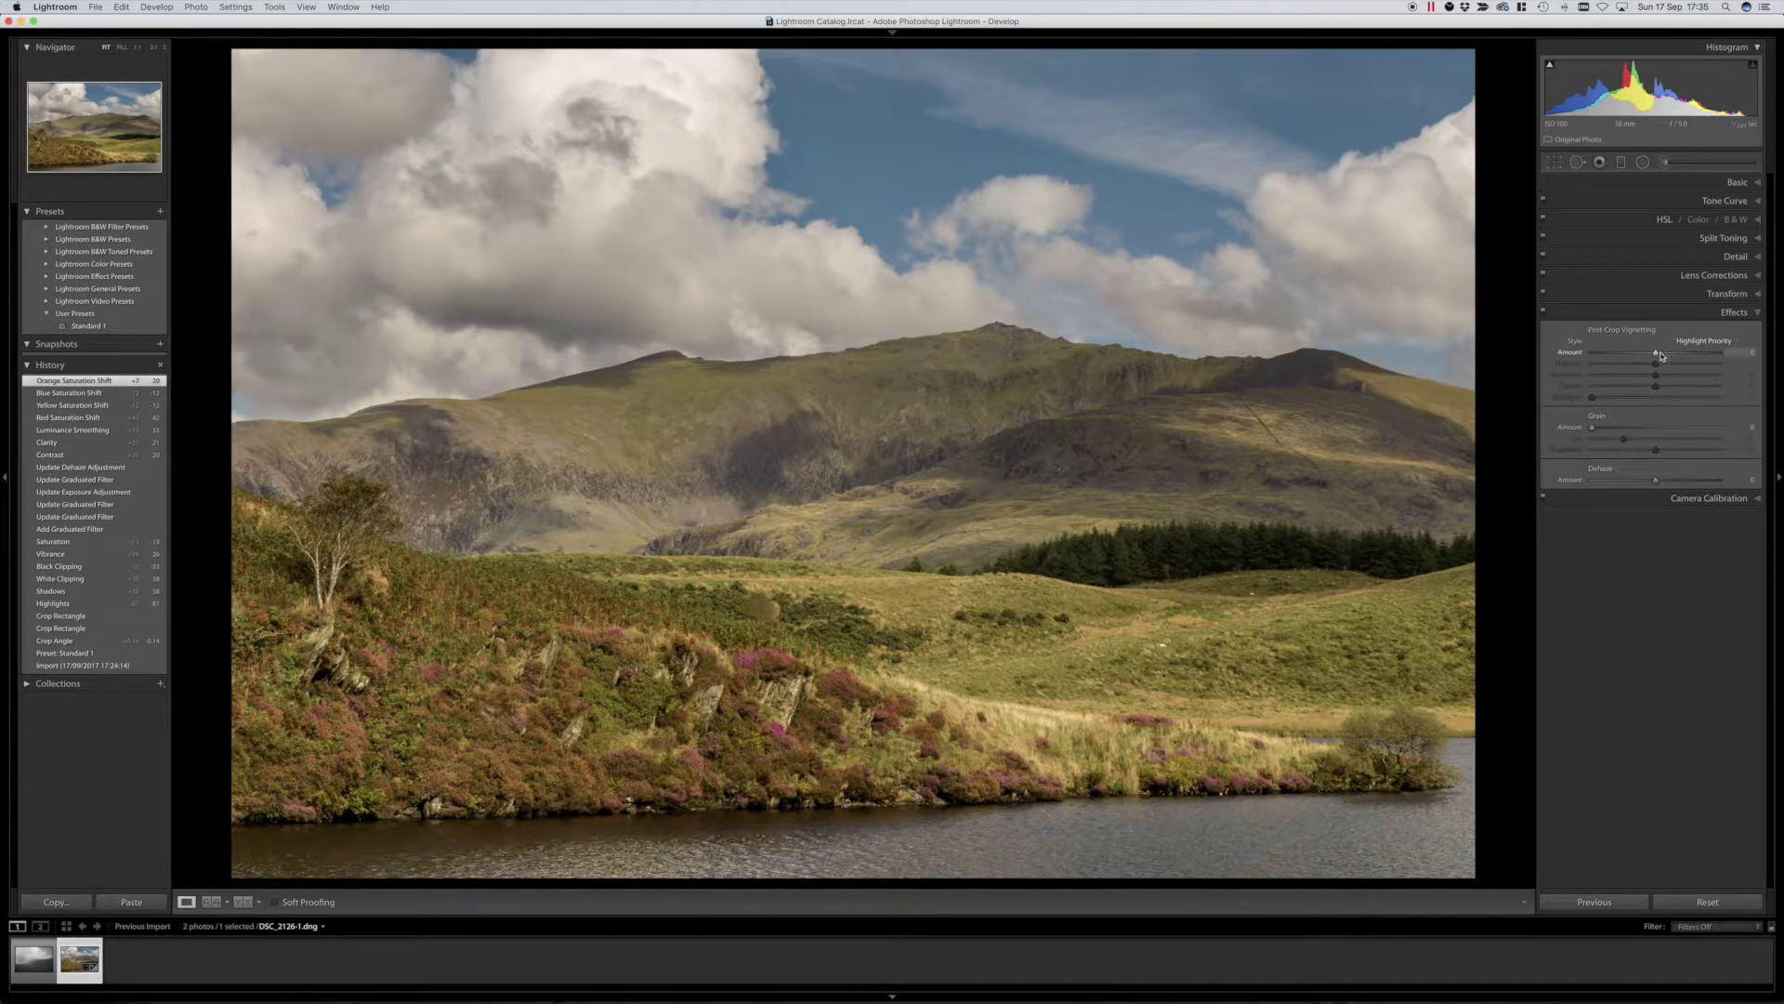
pyautogui.moveTo(1658, 356); pyautogui.dragTo(1677, 389)
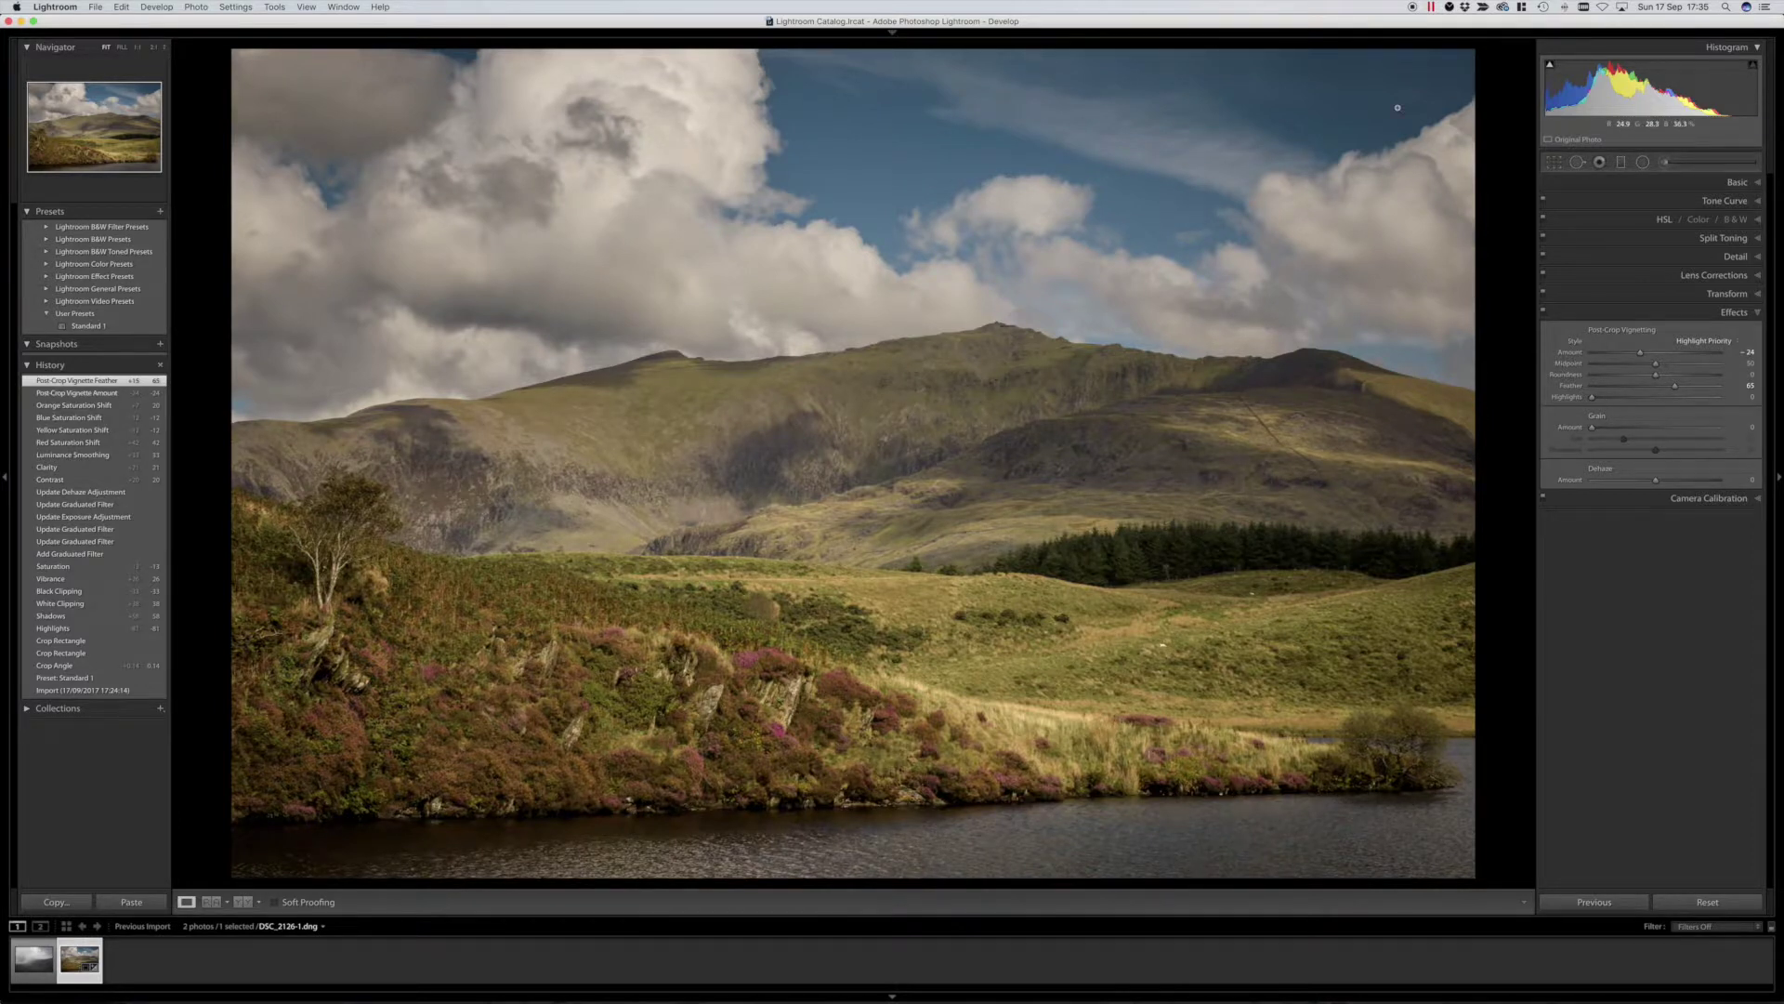
pyautogui.moveTo(1642, 355); pyautogui.dragTo(1645, 354)
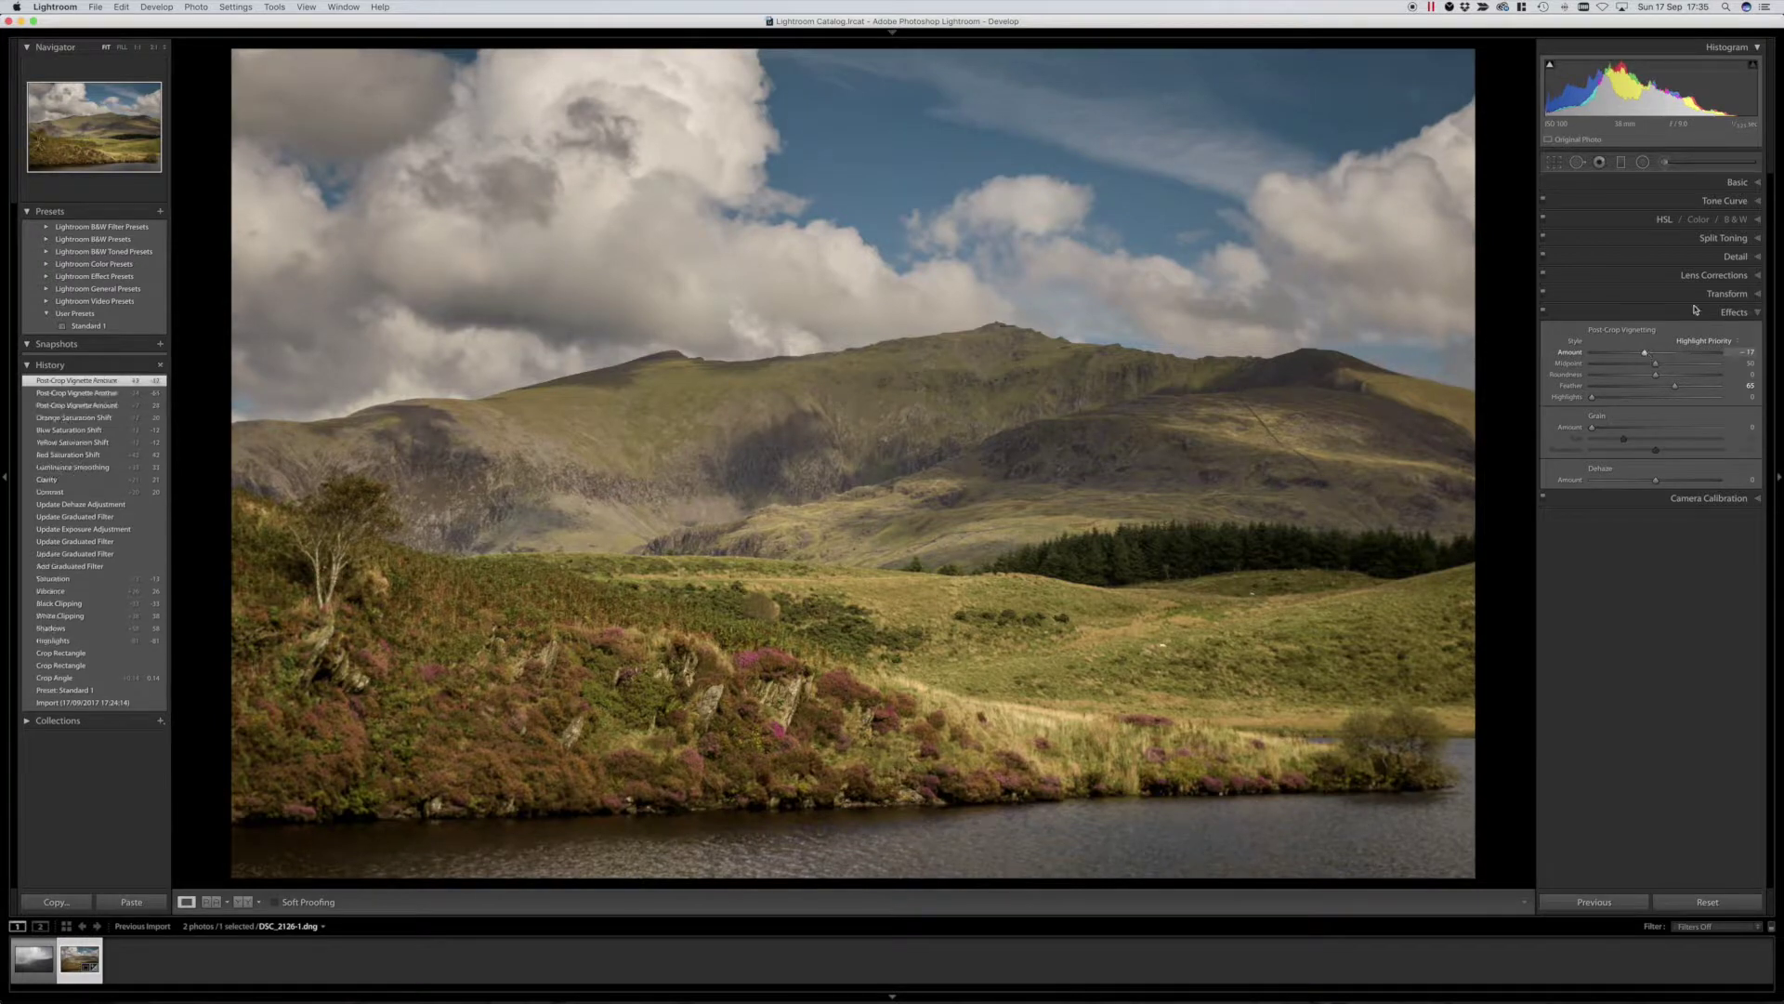
# Rebalance the overall tone with Exposure +0.35, Blacks -18 and Whites +49.
pyautogui.click(1758, 185)
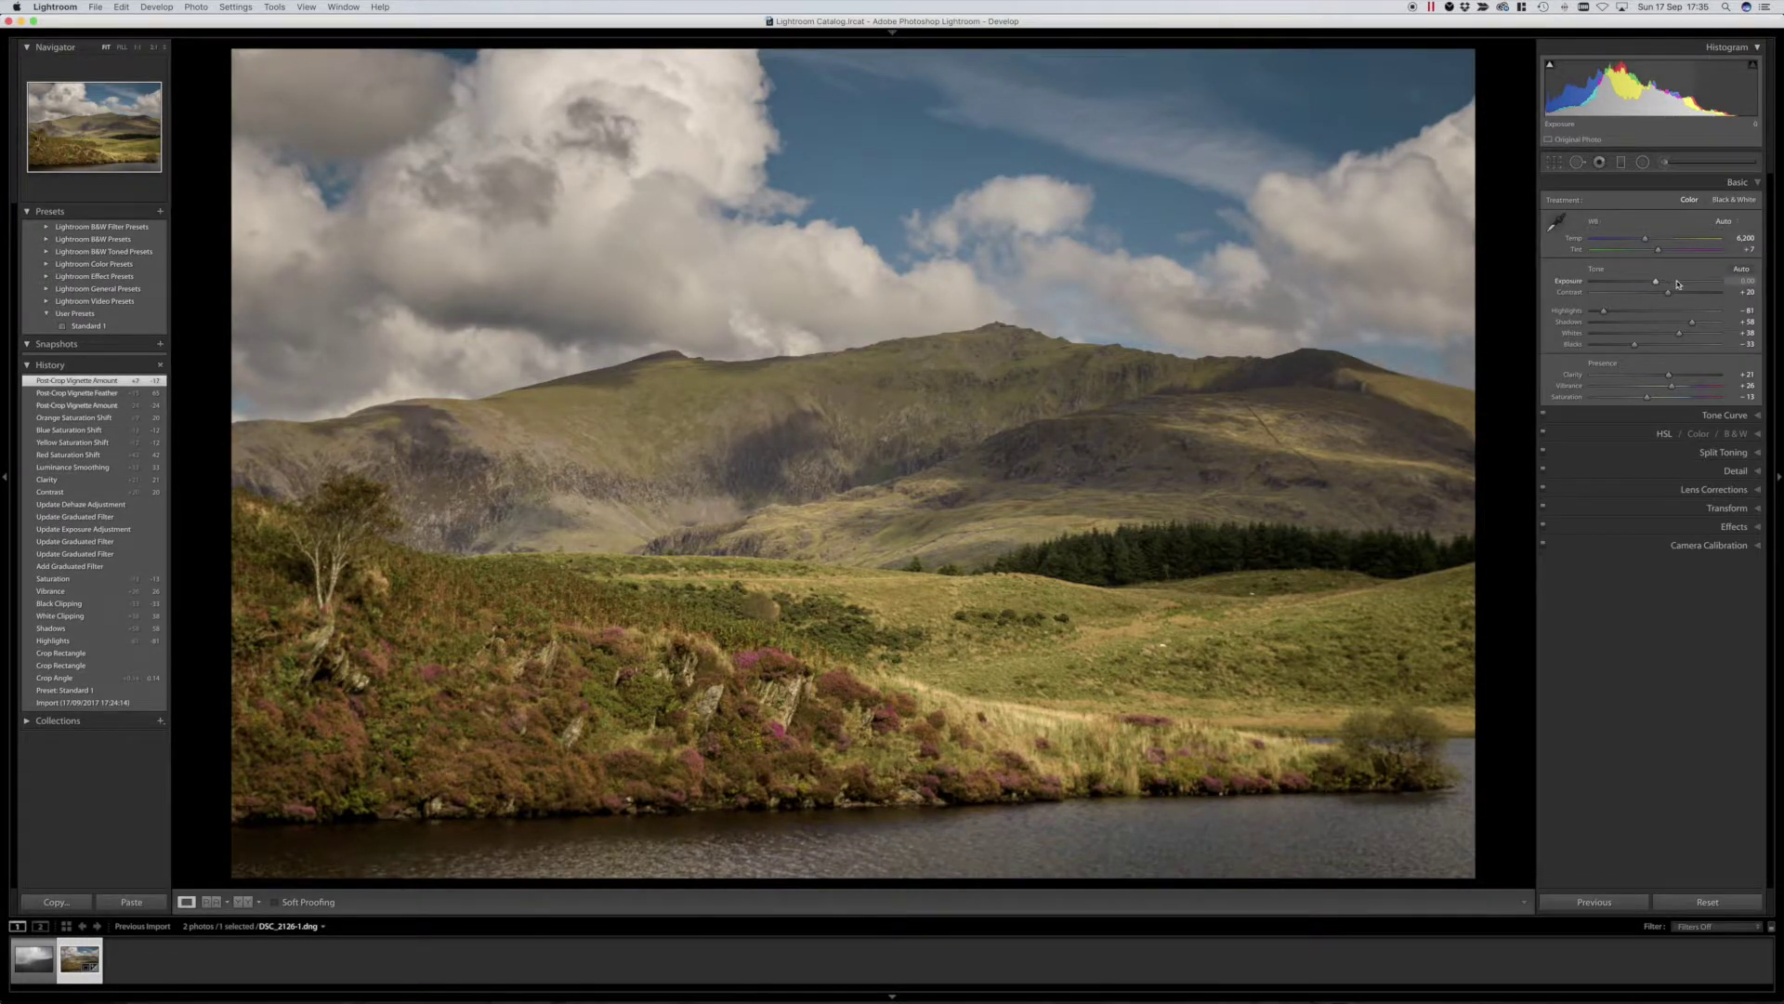
pyautogui.moveTo(1657, 283); pyautogui.dragTo(1661, 284)
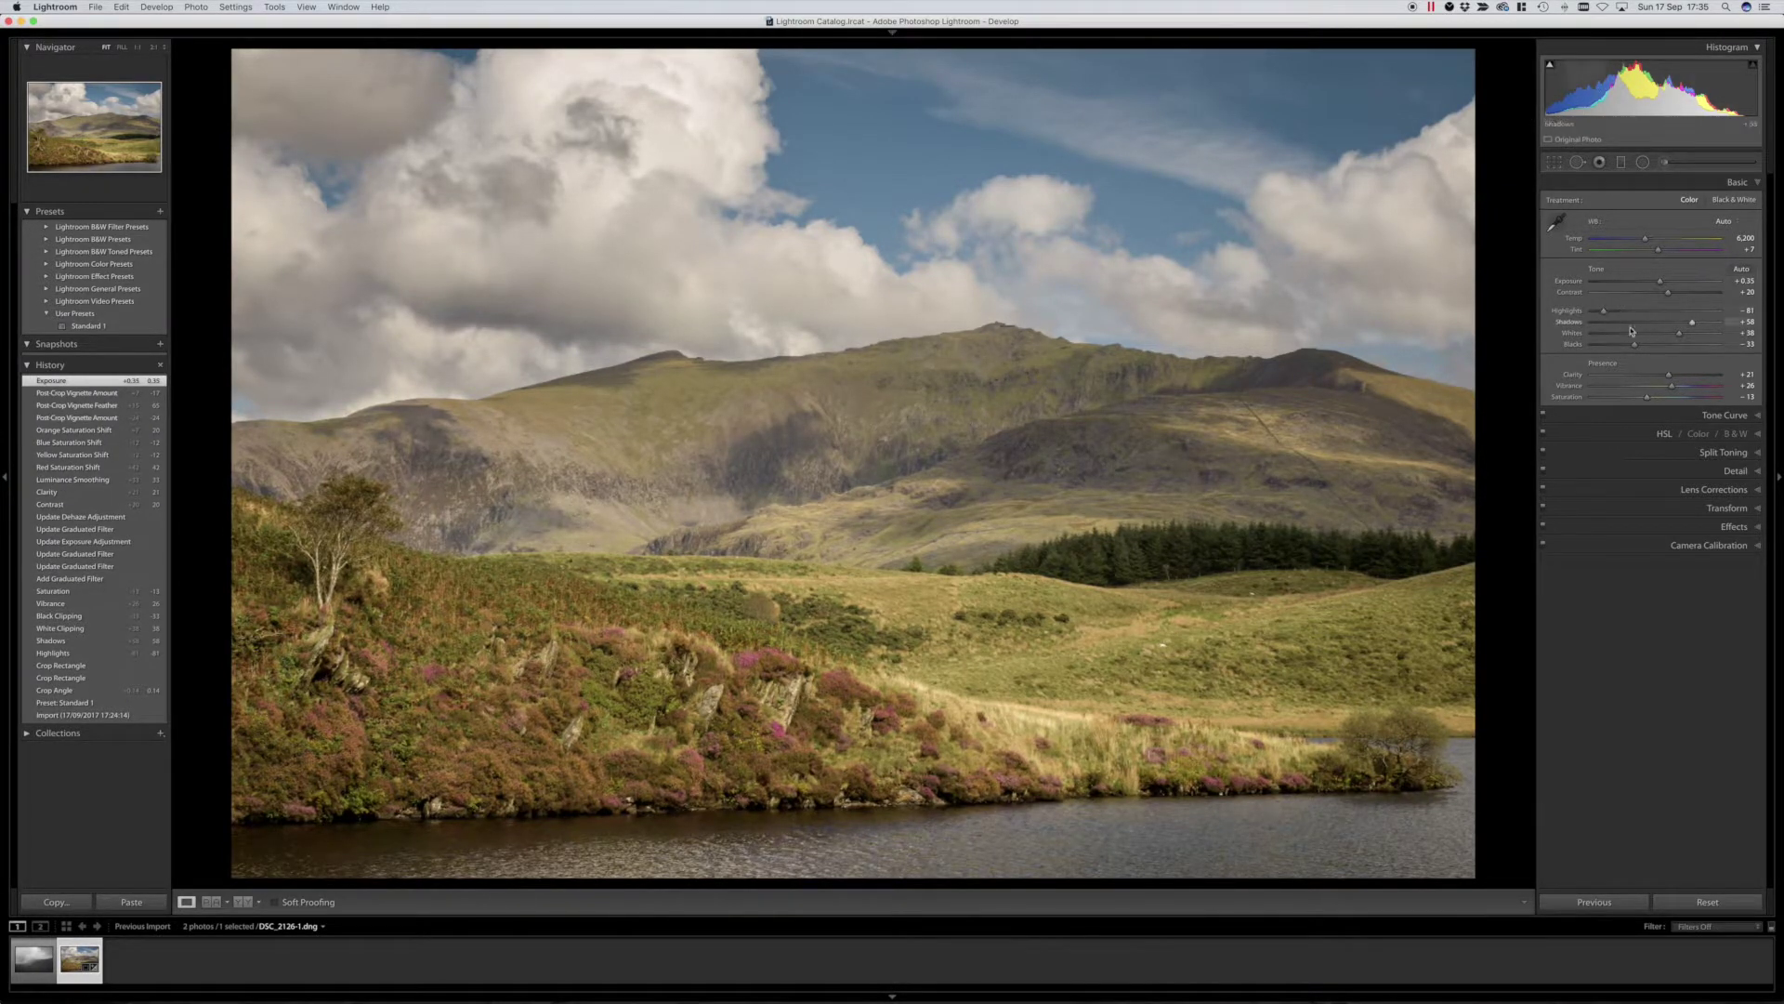
pyautogui.moveTo(1637, 347); pyautogui.dragTo(1687, 338)
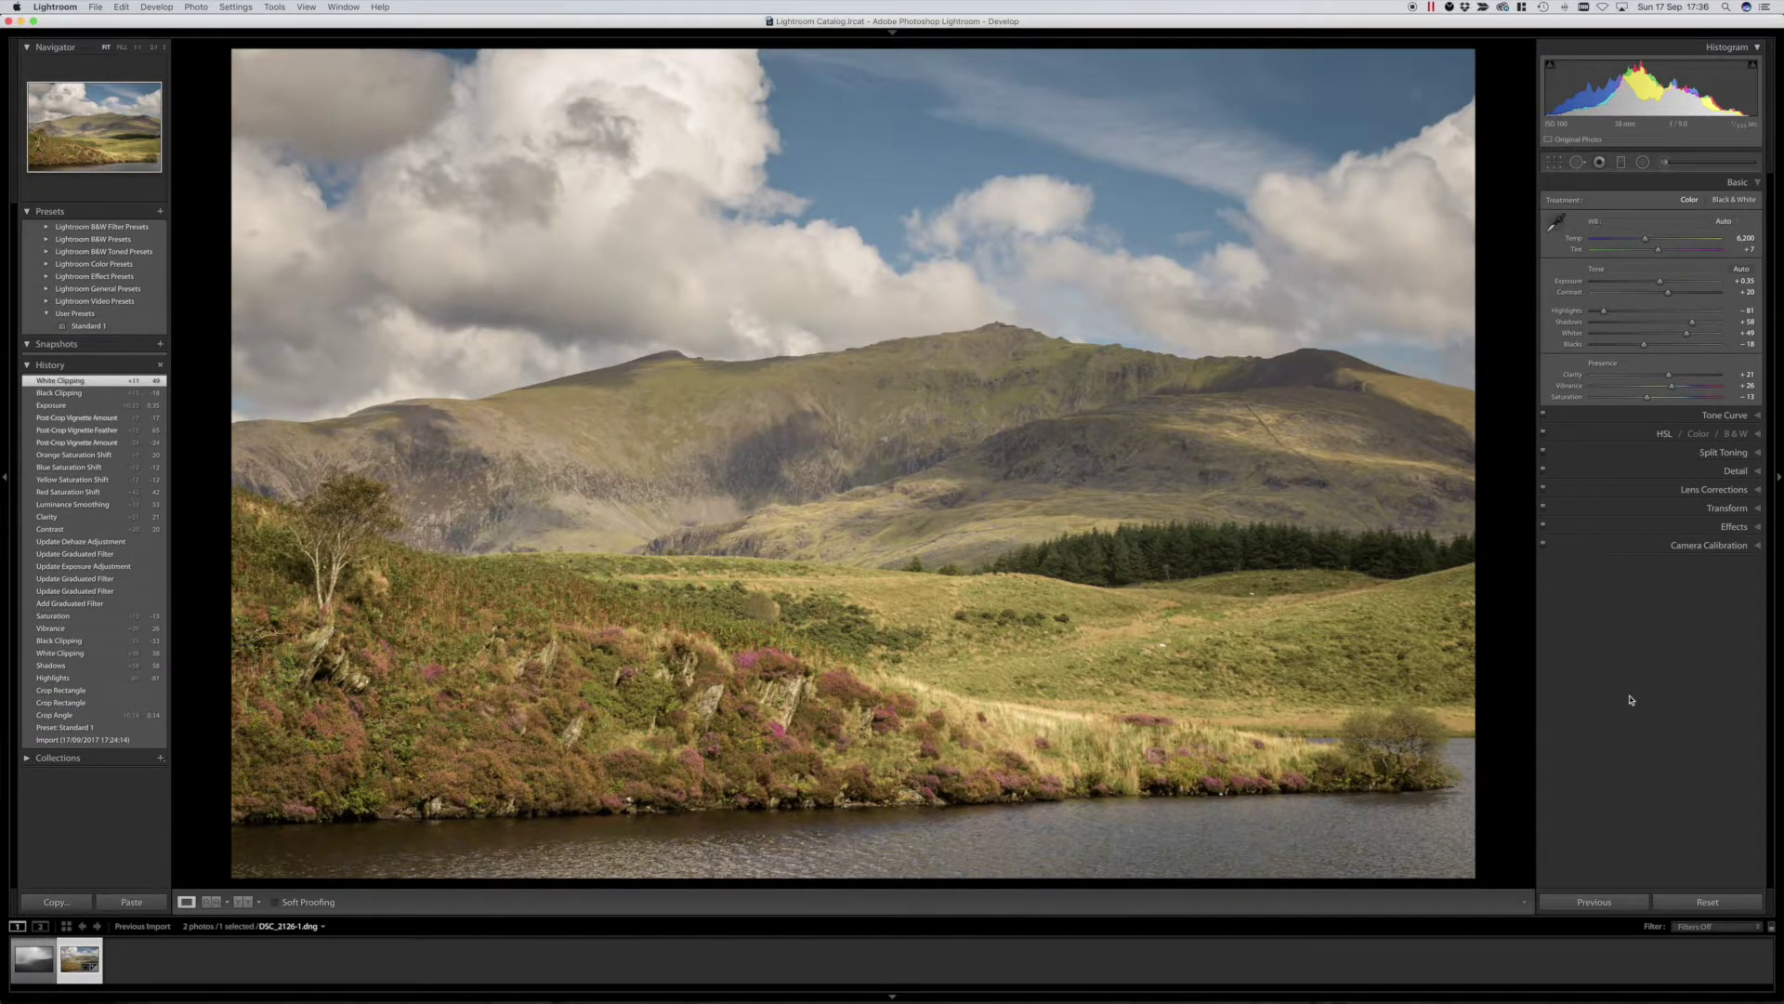
# Send the developed photo to Adobe Photoshop CC 2017 for further editing.
pyautogui.rightClick(966, 301)
pyautogui.moveTo(1057, 419)
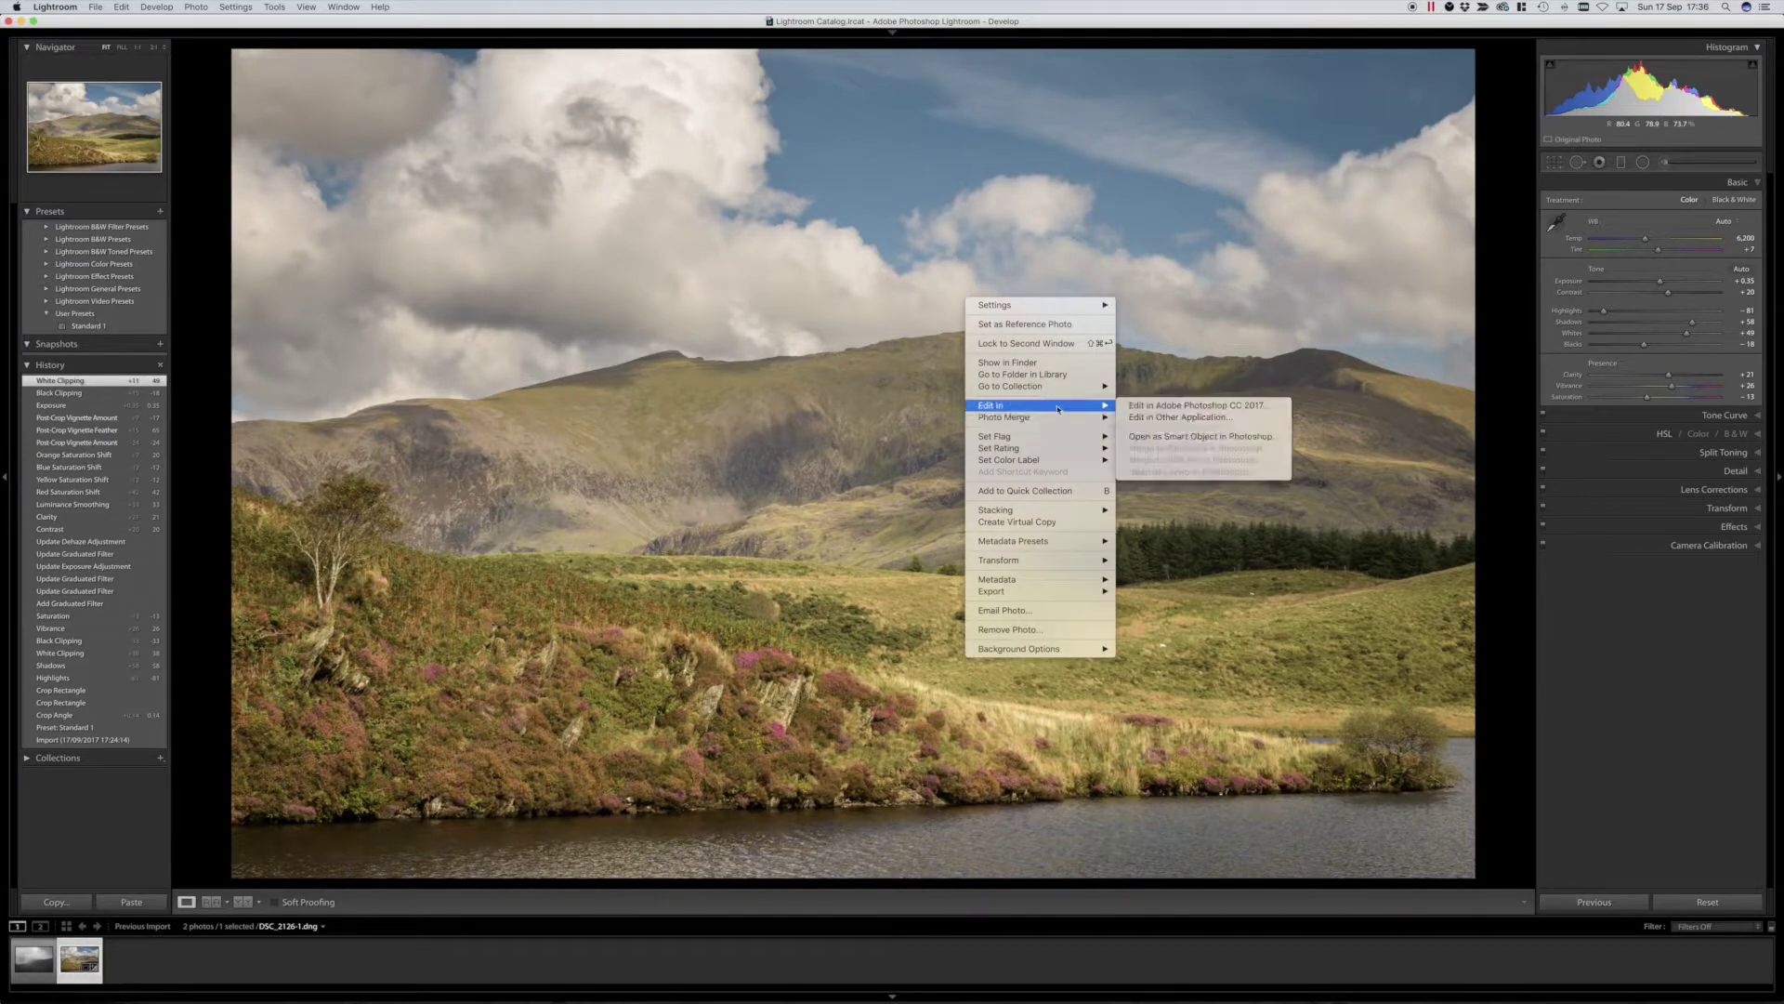
pyautogui.click(1196, 407)
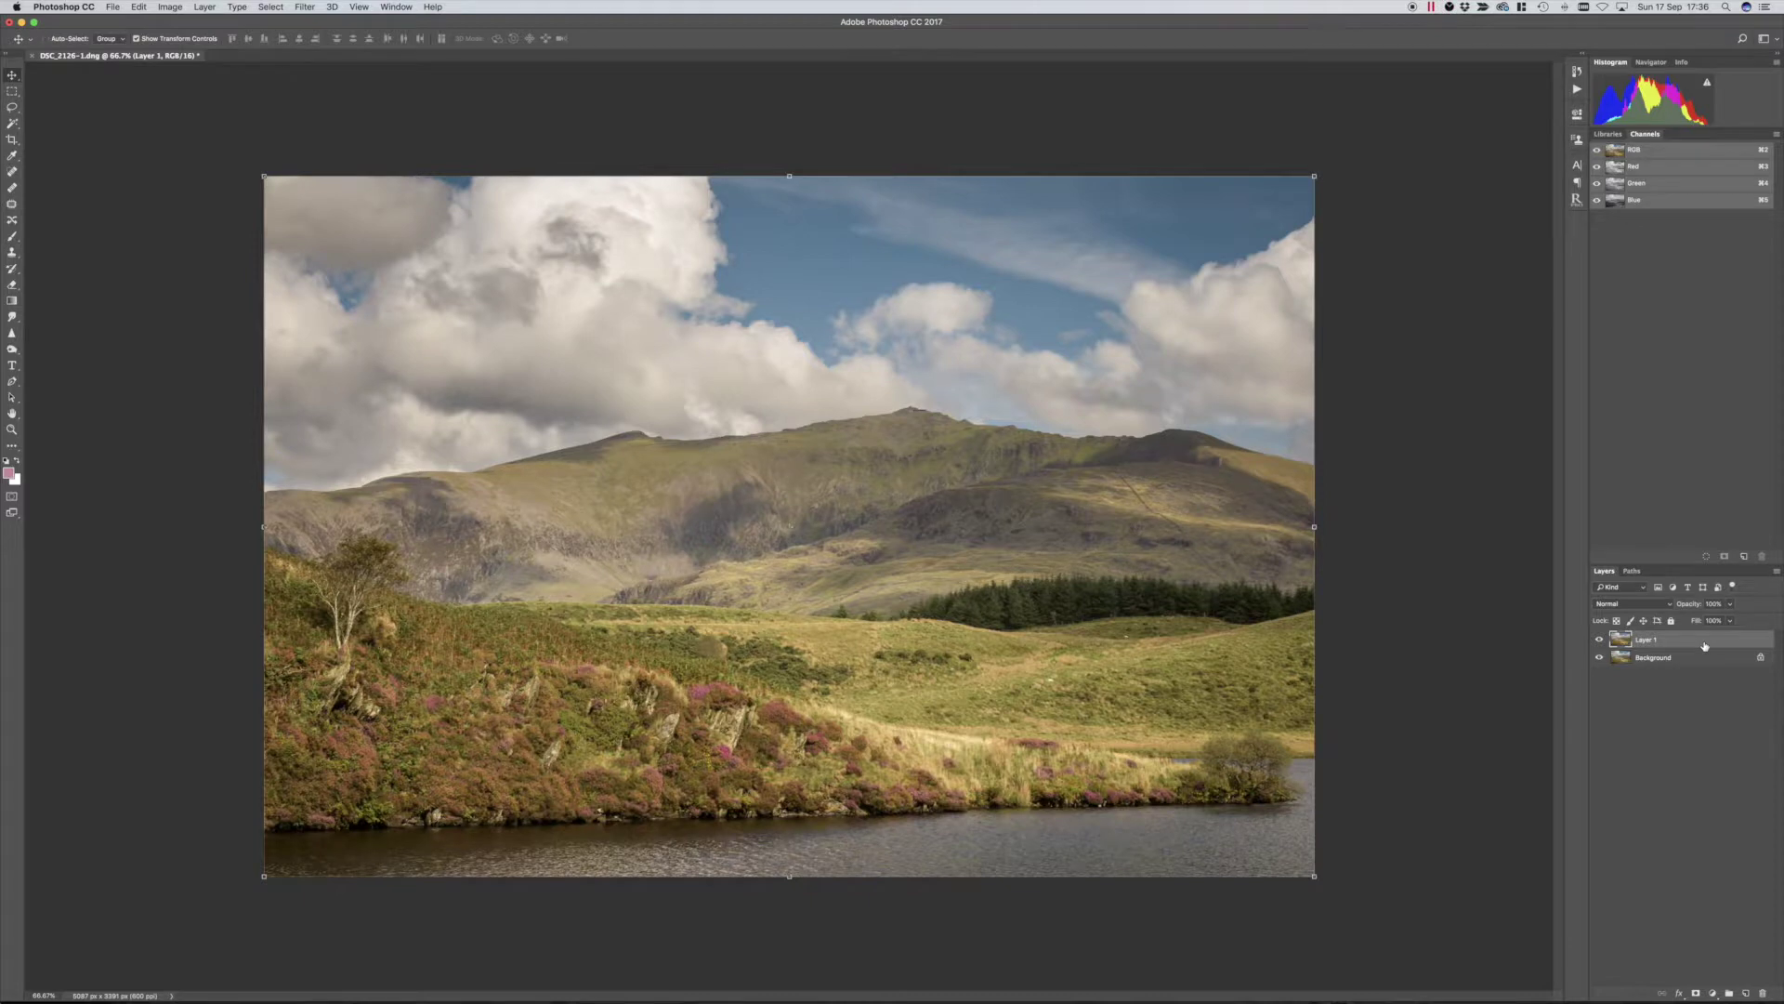
# Convert the duplicate layer to black and white with default settings and apply a High Pass filter to it.
pyautogui.press('super+alt+shift+b')
pyautogui.press('Return')
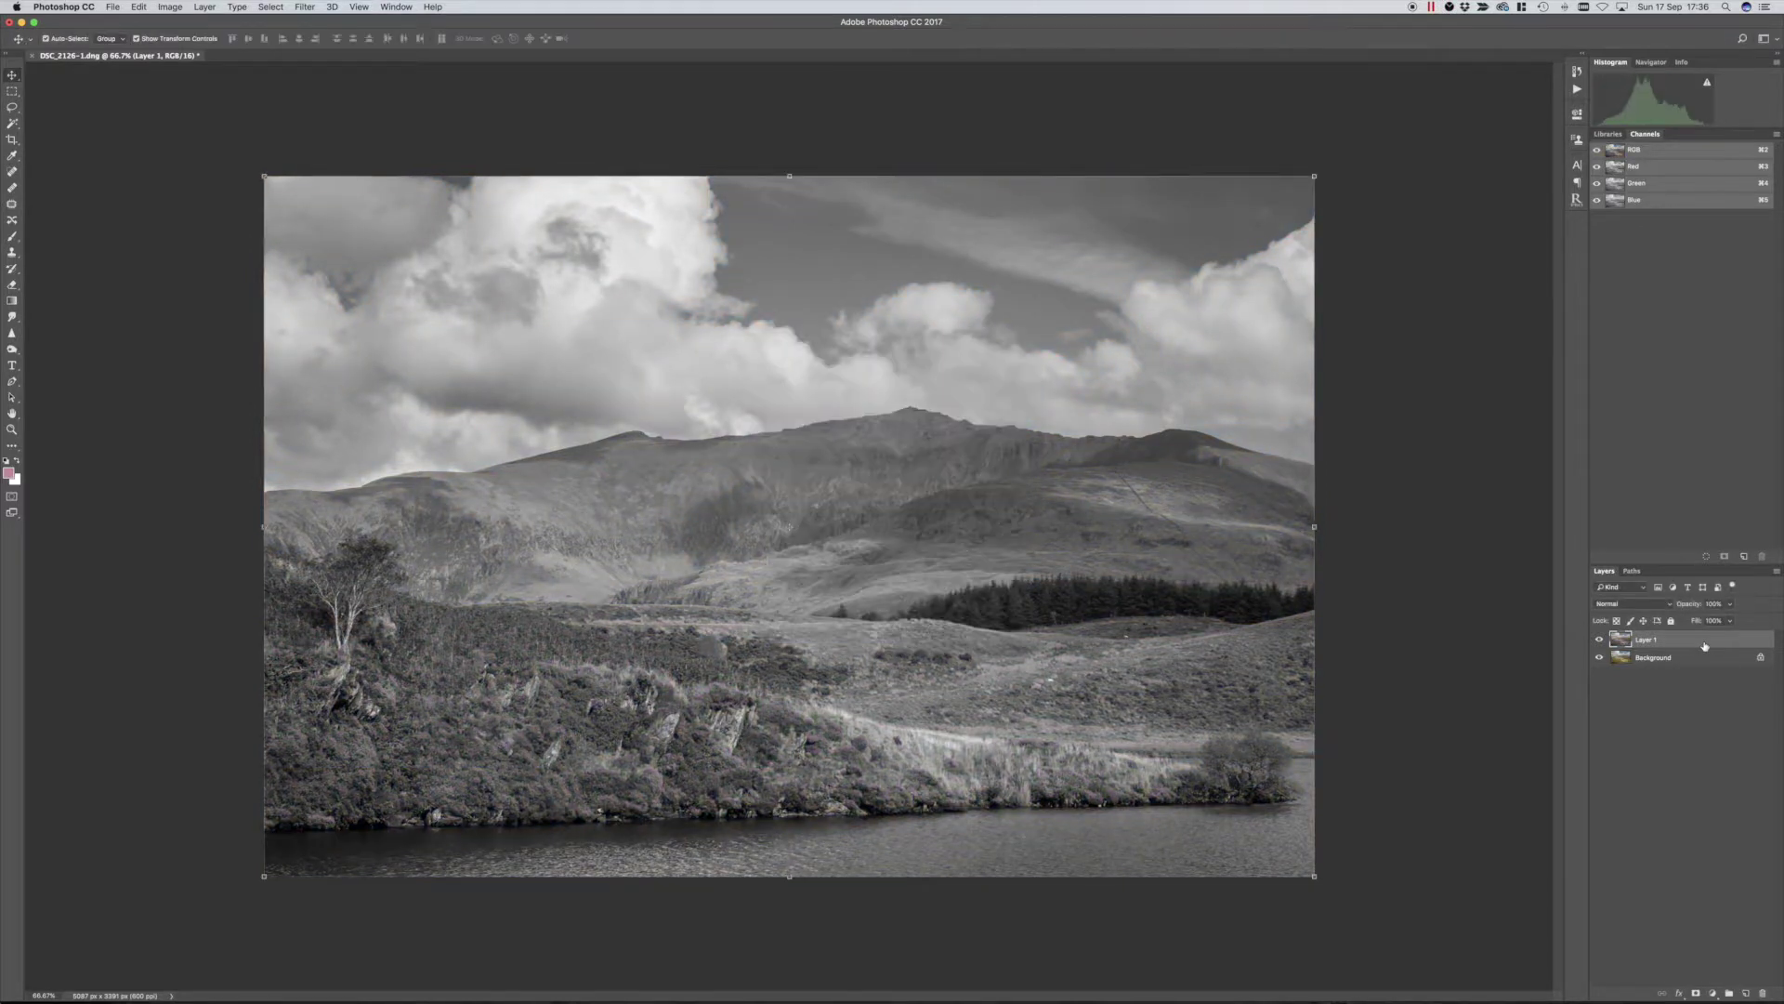
pyautogui.click(305, 8)
pyautogui.moveTo(372, 260)
pyautogui.click(505, 272)
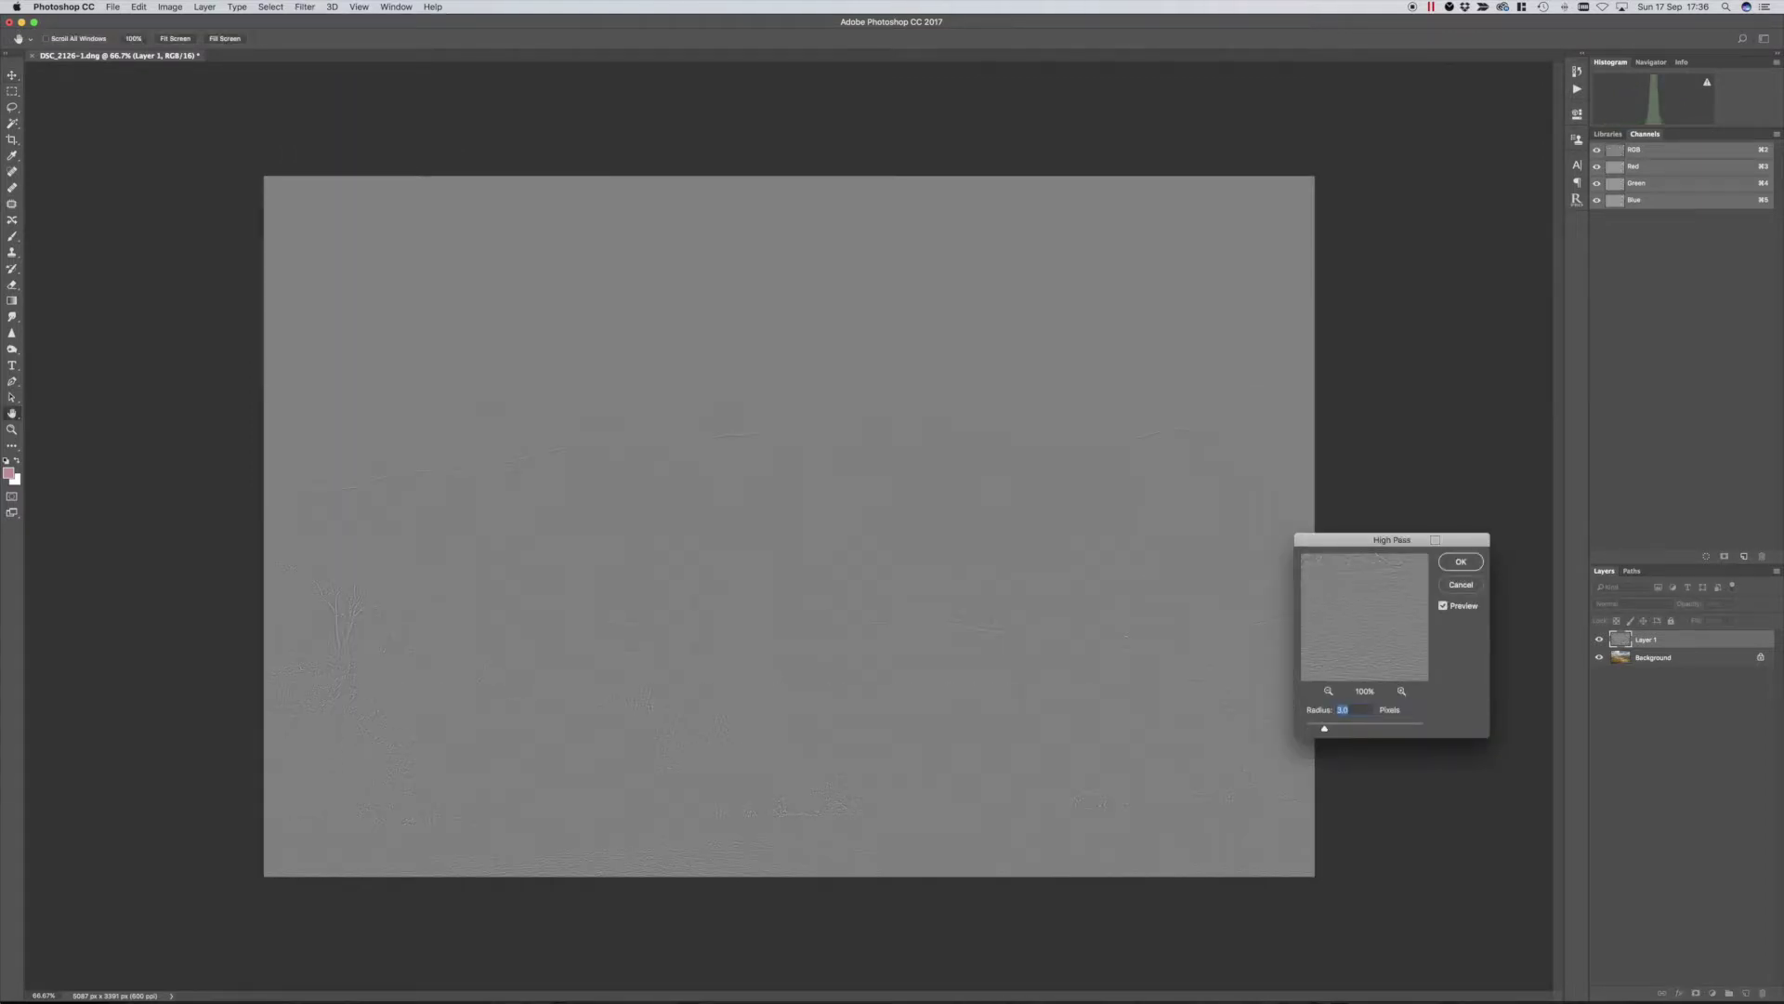
pyautogui.moveTo(1437, 541); pyautogui.dragTo(1467, 541)
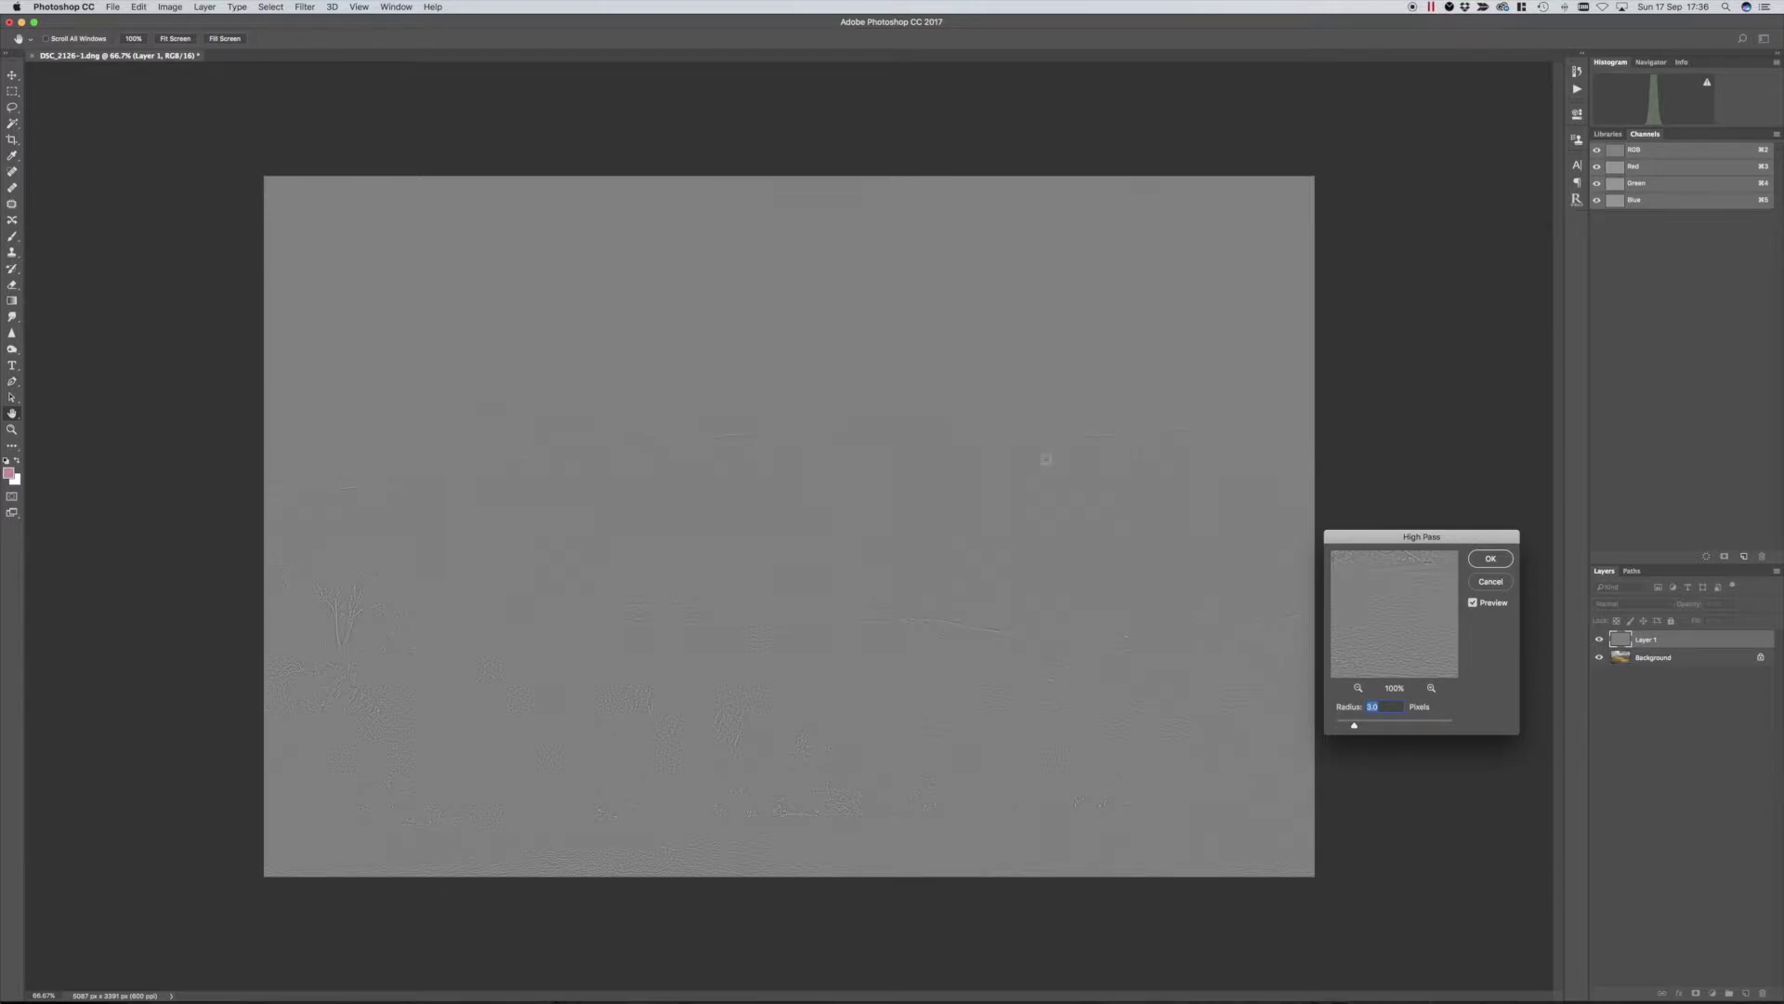
pyautogui.click(910, 412)
pyautogui.click(1491, 558)
pyautogui.press('v')
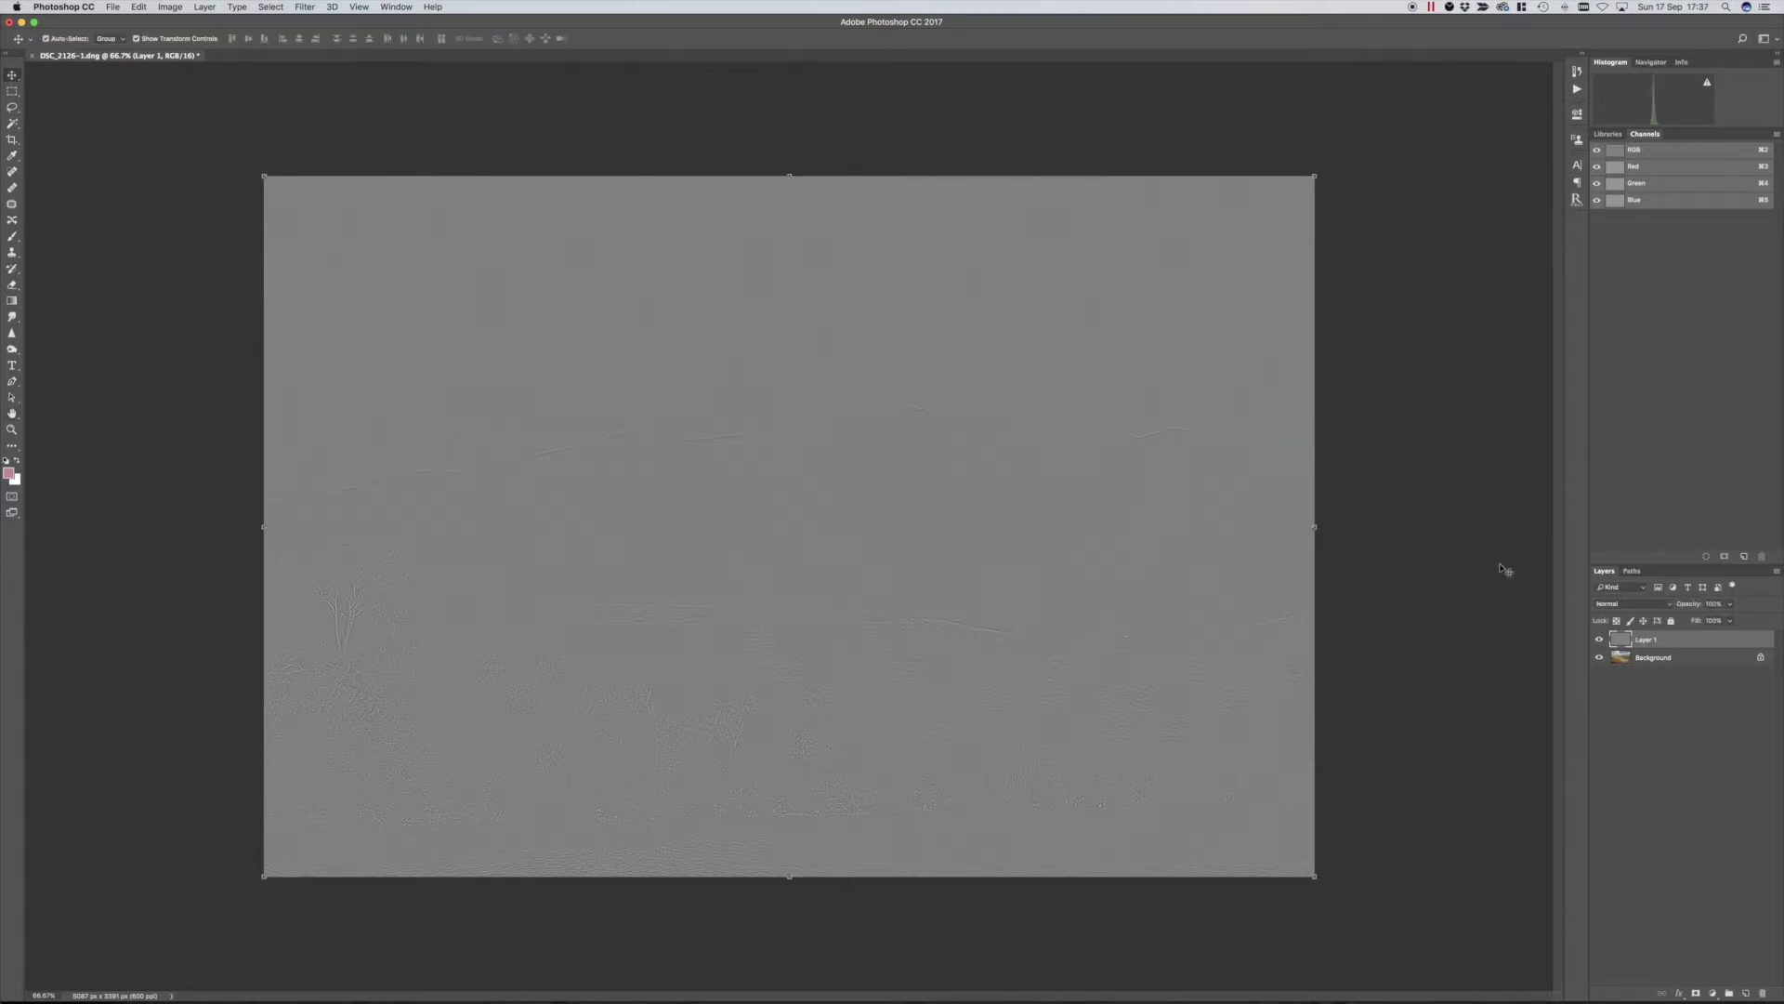
# Set Layer 1's blend mode to Overlay, compare the photo with the layer hidden and shown, and deselect the layer.
pyautogui.click(1632, 605)
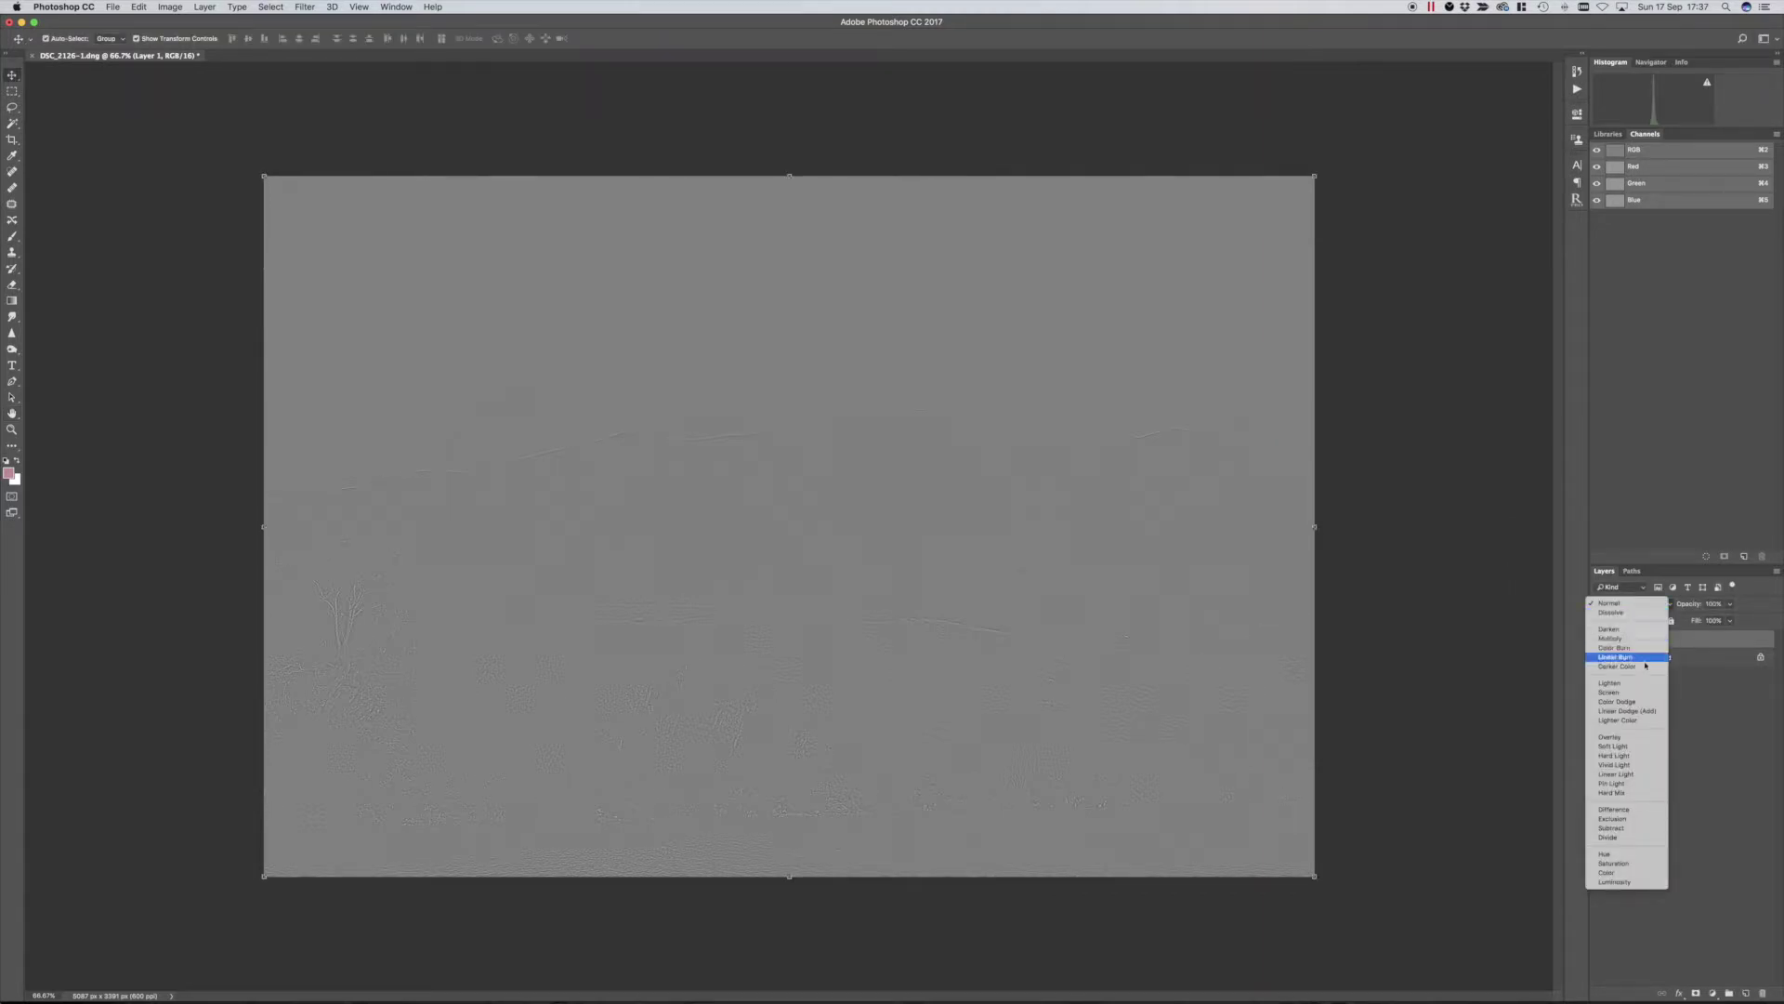
pyautogui.click(1615, 737)
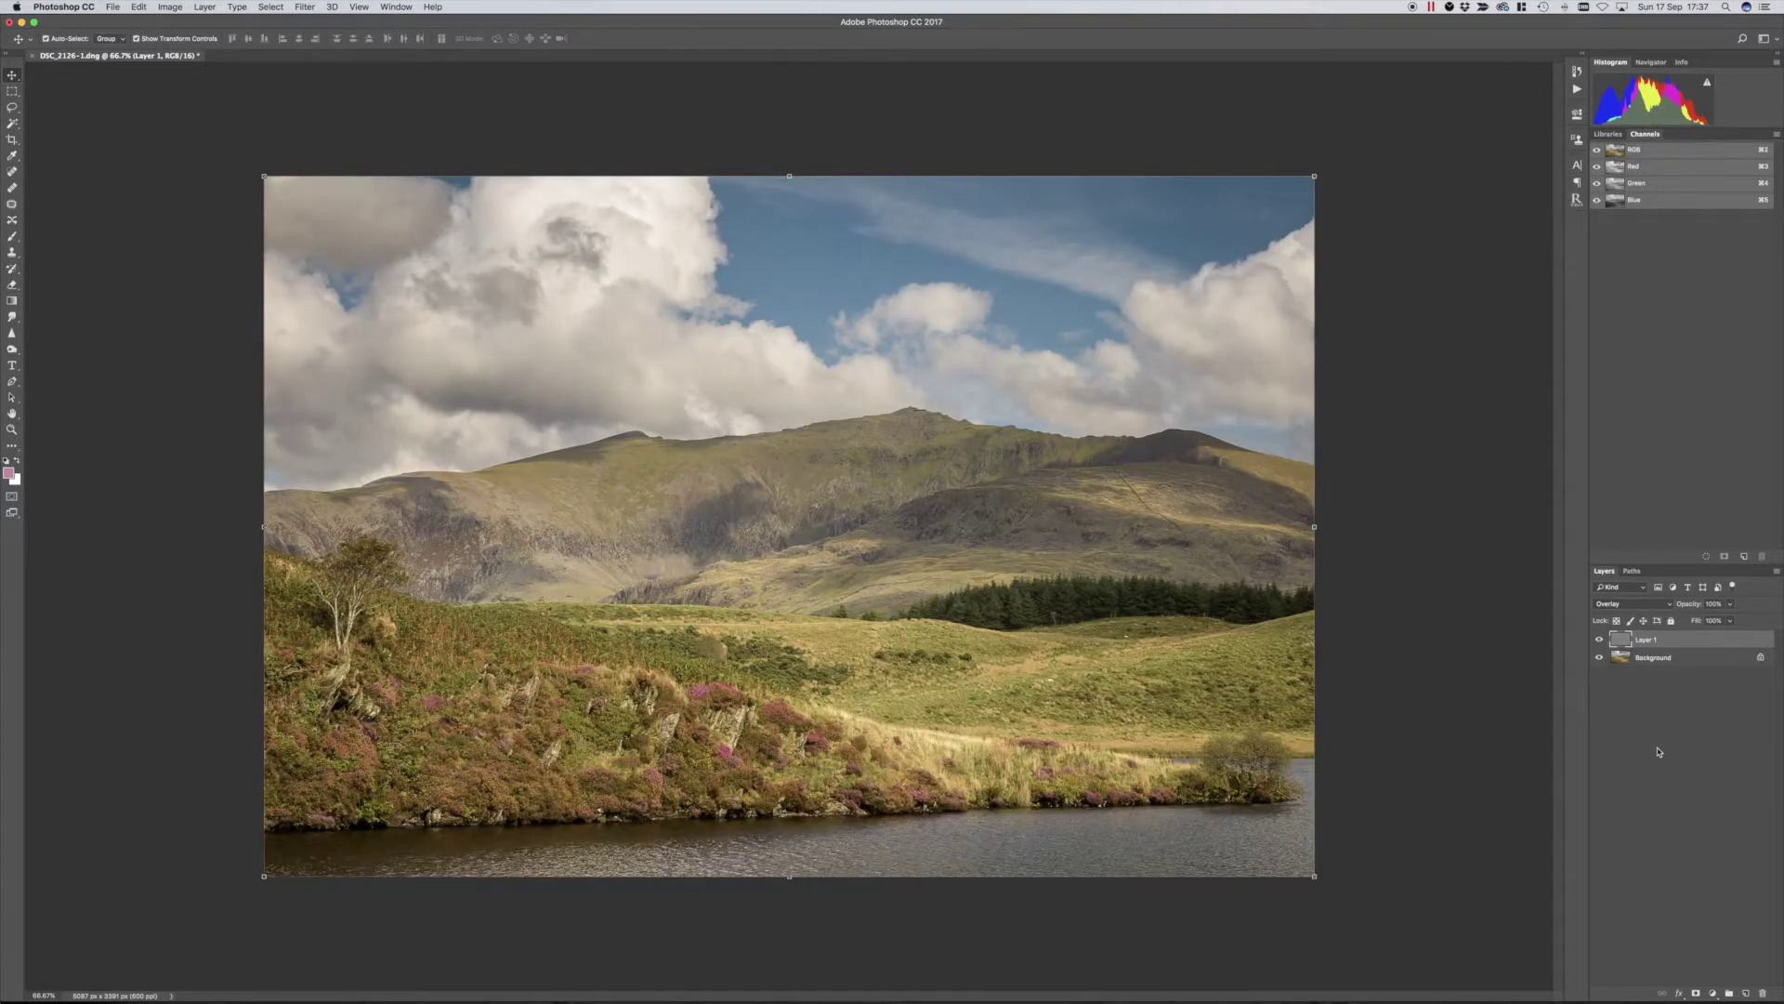
pyautogui.click(1599, 640)
pyautogui.click(1600, 641)
pyautogui.click(1676, 801)
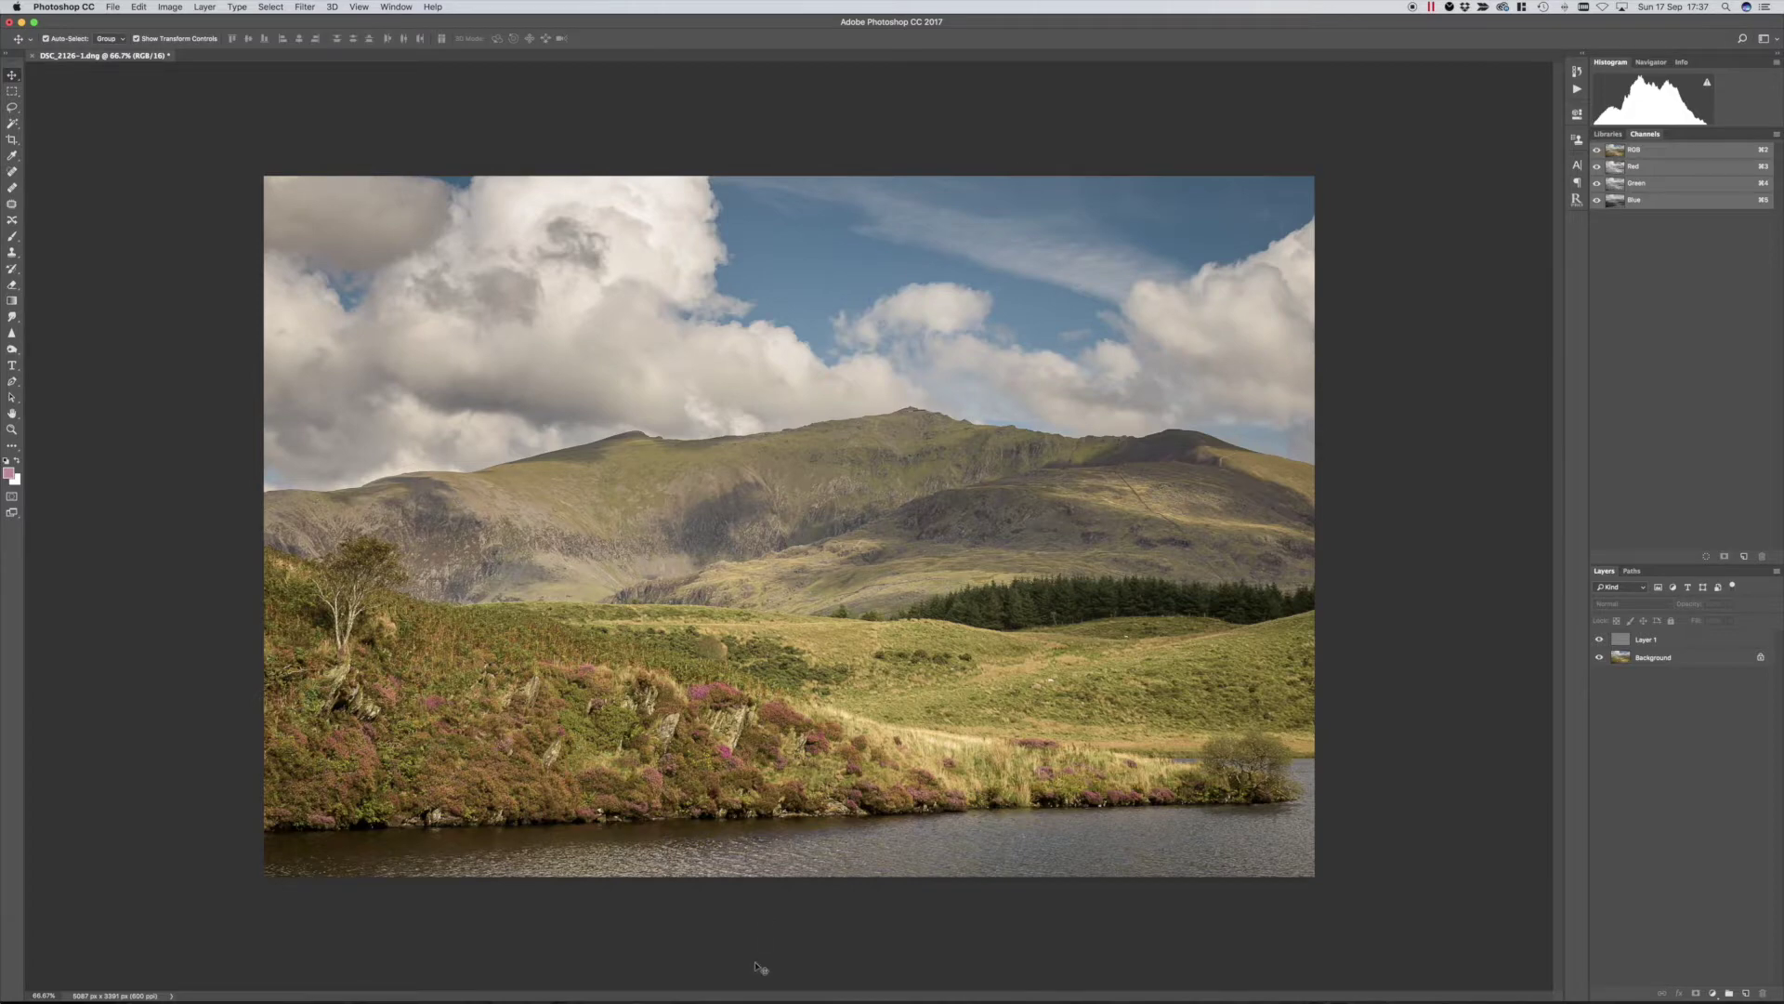
# Switch back to Adobe Lightroom.
pyautogui.moveTo(757, 995)
pyautogui.click(920, 976)
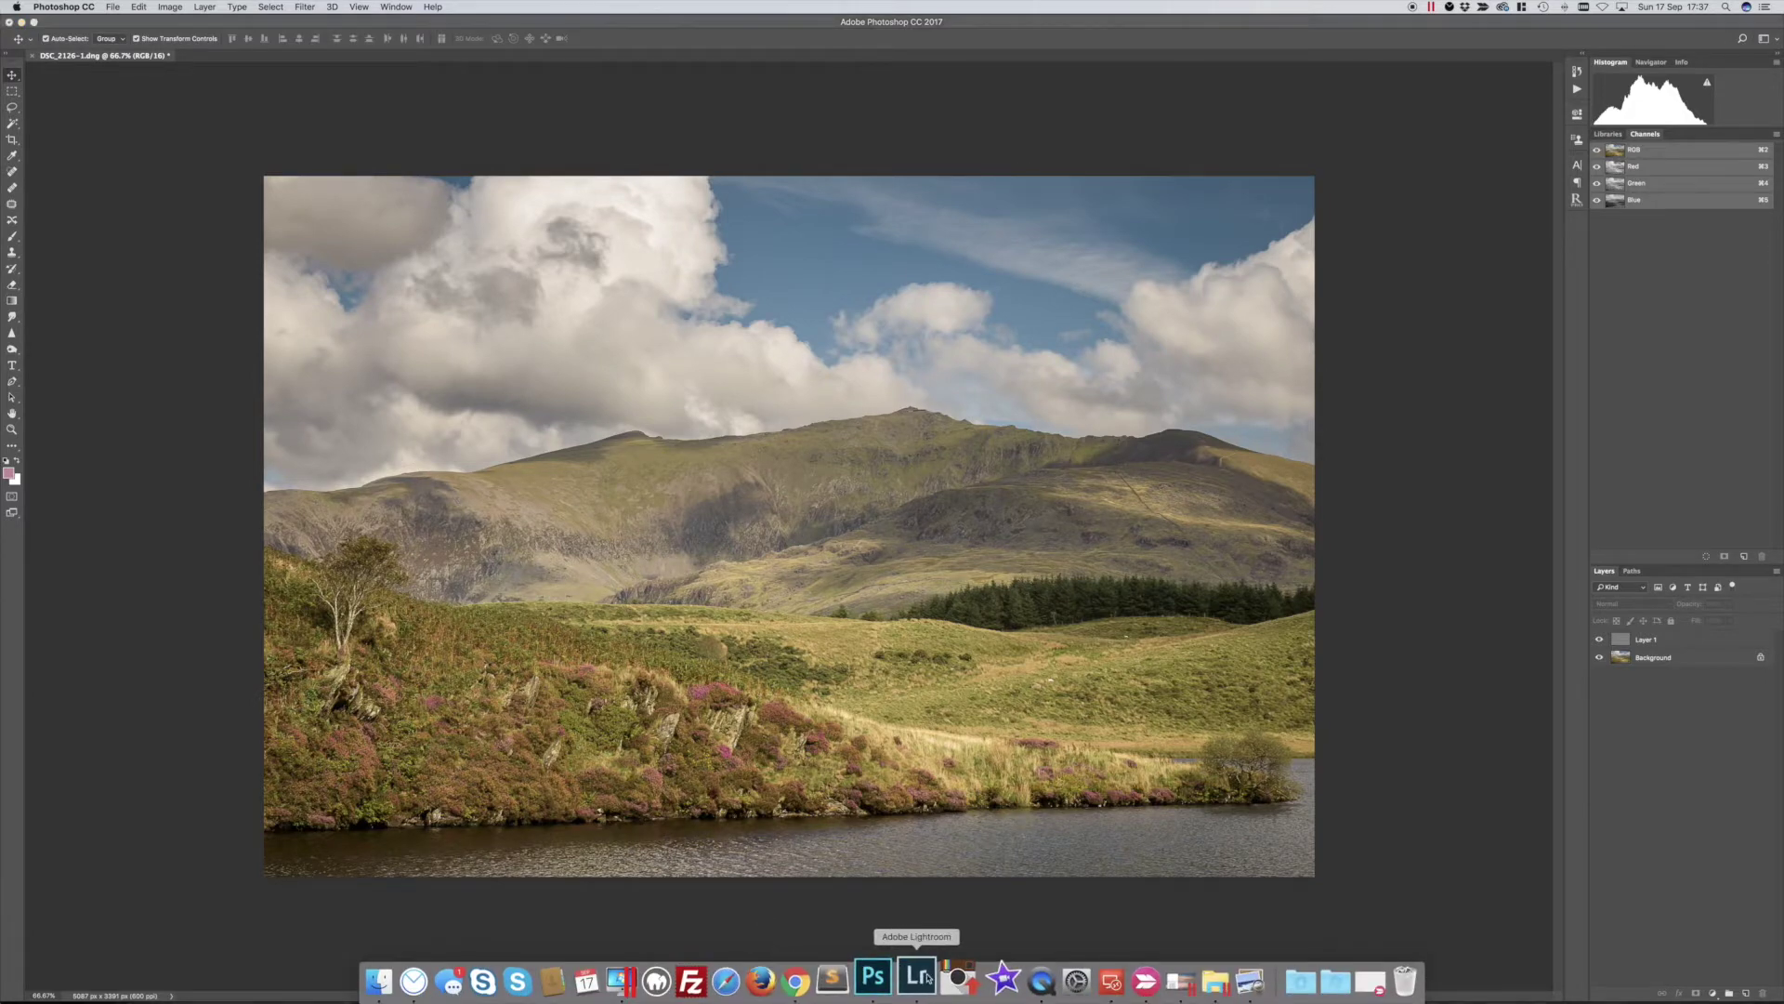